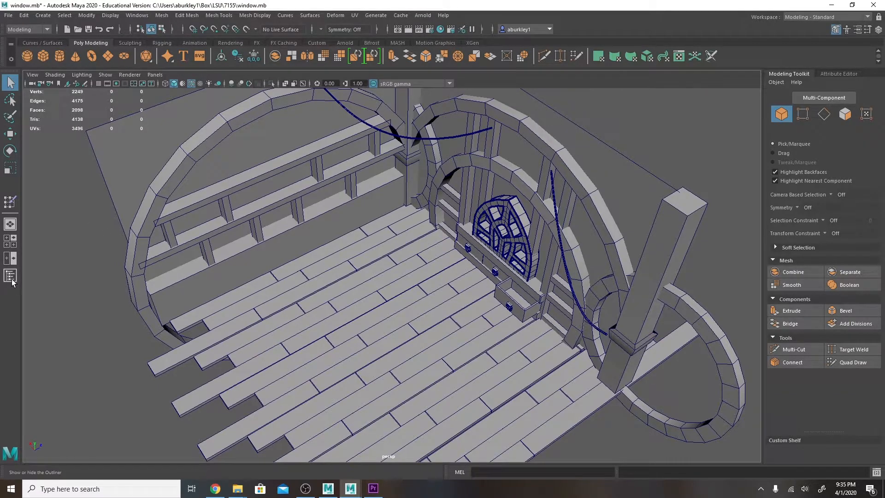
Step: Open the Outliner and look through the scene's object list, selecting imagePlane1, the floor group and curve1
{"action": "left_click", "coordinate": [137, 16]}
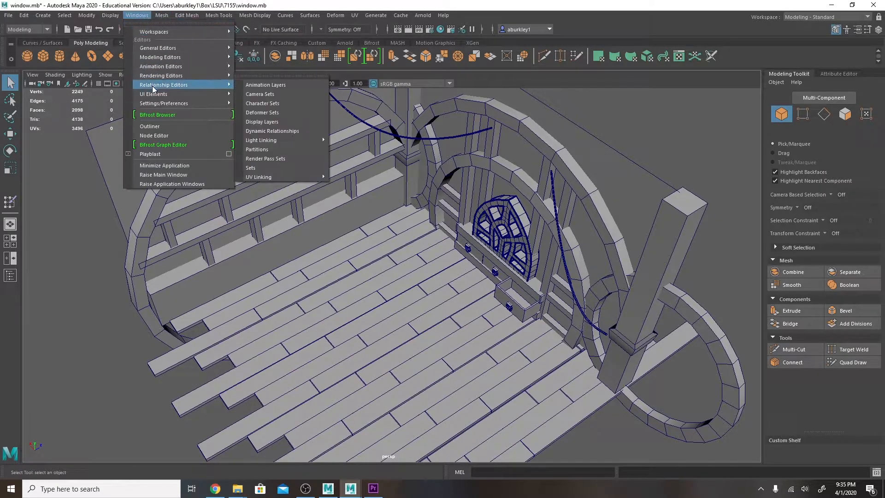
{"action": "left_click", "coordinate": [150, 125]}
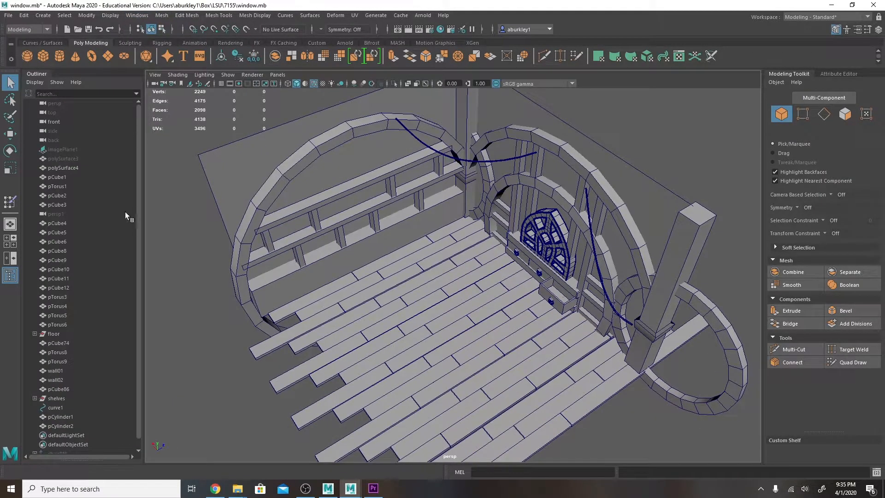
{"action": "left_click", "coordinate": [73, 149]}
{"action": "left_click_drag", "start_coordinate": [192, 196], "coordinate": [258, 190], "text": "alt"}
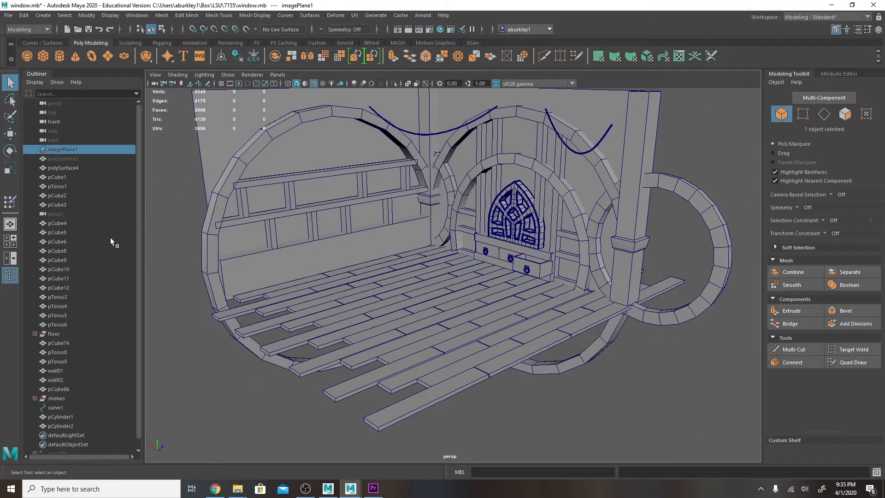
{"action": "left_click", "coordinate": [52, 335]}
{"action": "left_click", "coordinate": [56, 407]}
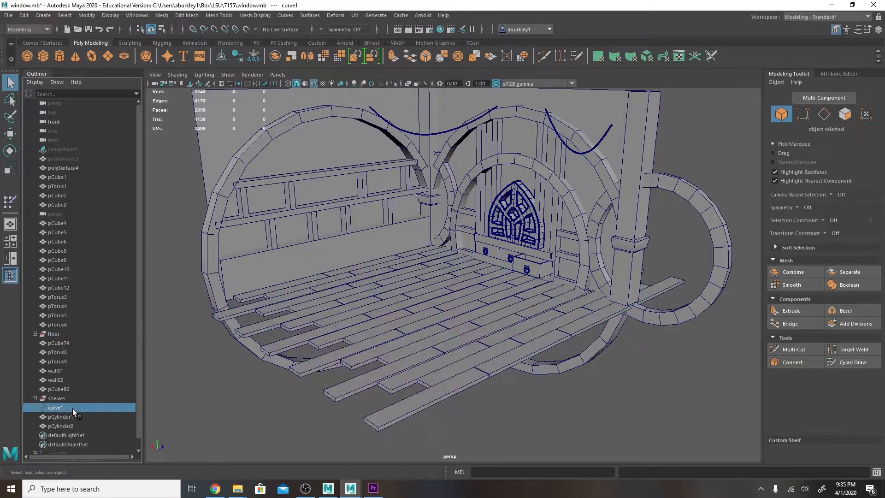
{"action": "scroll", "coordinate": [140, 361], "scroll_direction": "down", "scroll_amount": 1}
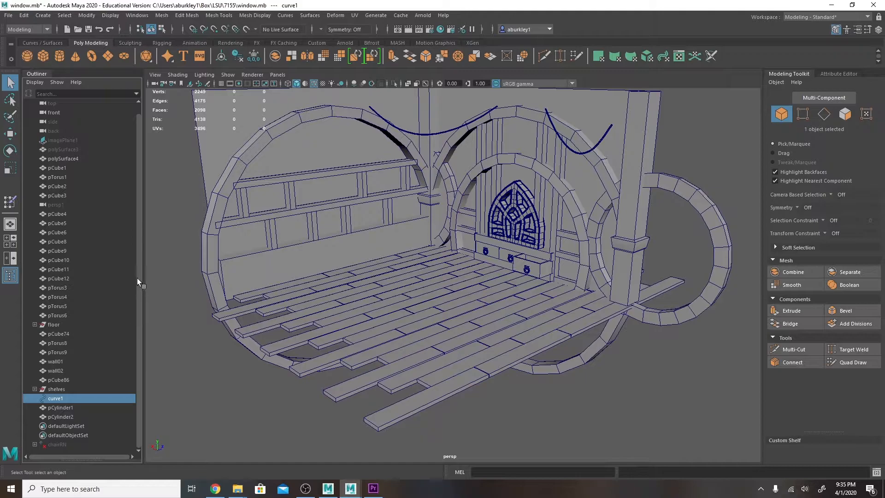
{"action": "scroll", "coordinate": [138, 267], "scroll_direction": "up", "scroll_amount": 1}
Step: Unhide the reference image plane imagePlane1 and delete it from the scene
{"action": "left_click", "coordinate": [65, 148]}
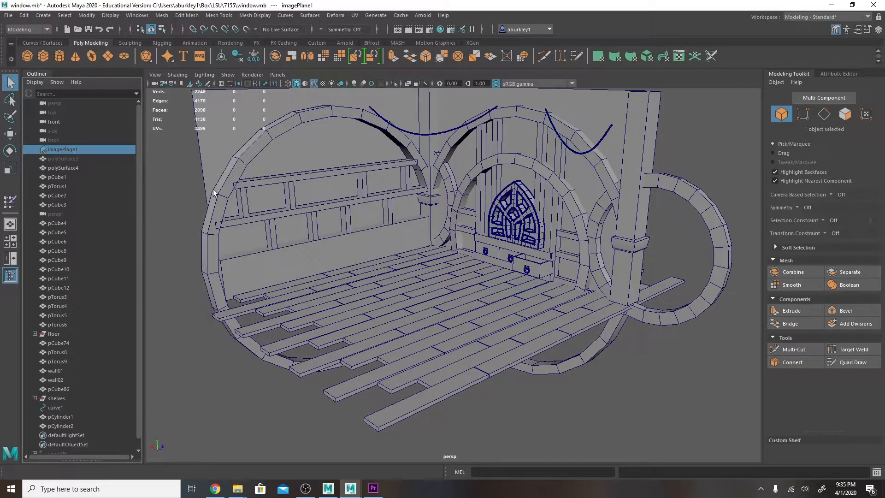
{"action": "key", "text": "shift+h"}
{"action": "left_click_drag", "start_coordinate": [391, 220], "coordinate": [412, 258], "text": "alt"}
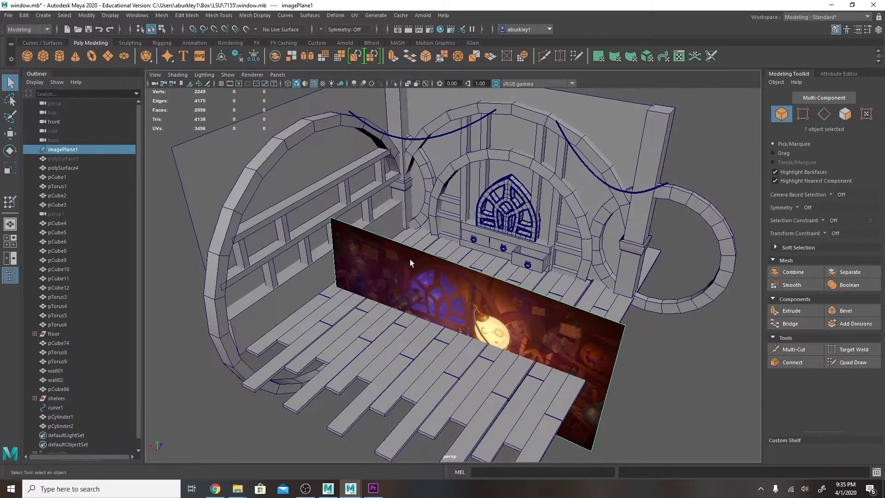
{"action": "key", "text": "Delete"}
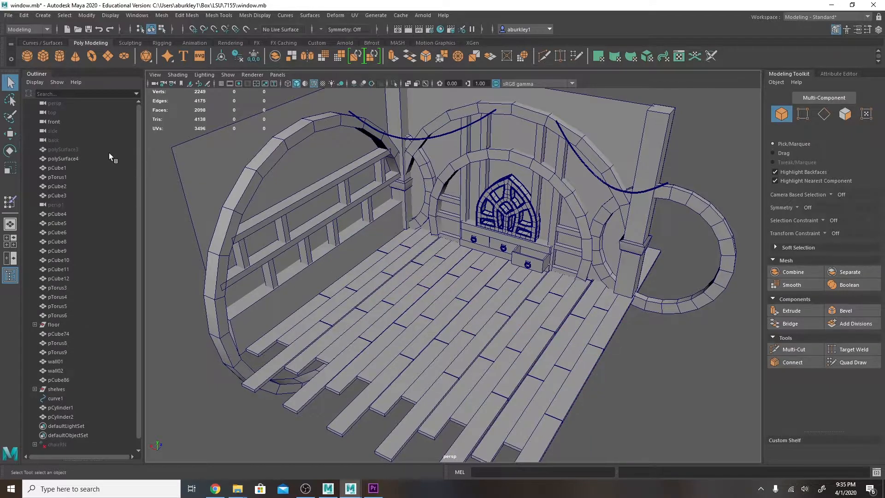
Step: Select polySurface3, polySurface4, pCube1 and pTorus1 one after another to identify which model part each name belongs to
{"action": "left_click", "coordinate": [72, 150]}
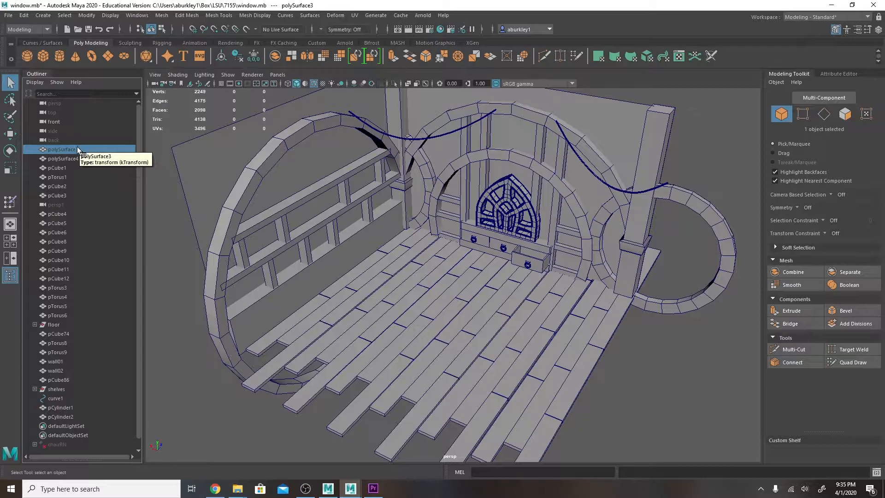
{"action": "left_click", "coordinate": [69, 159]}
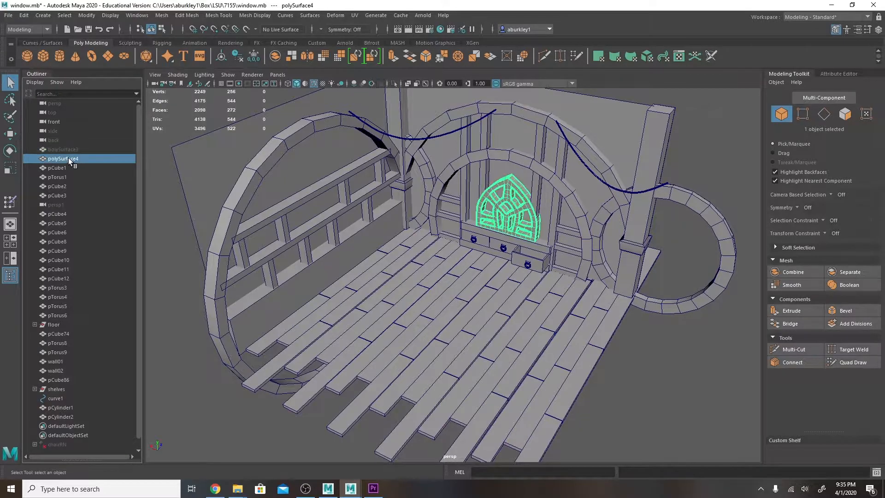
{"action": "left_click", "coordinate": [62, 167]}
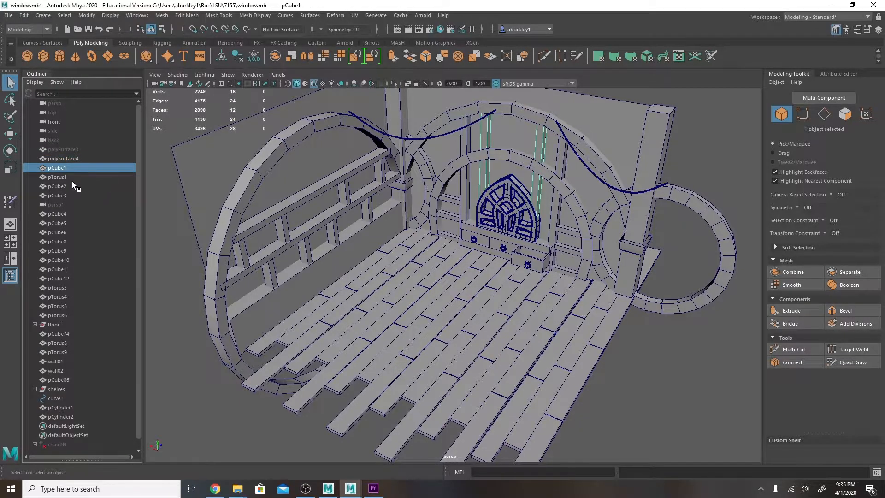
{"action": "left_click", "coordinate": [64, 176]}
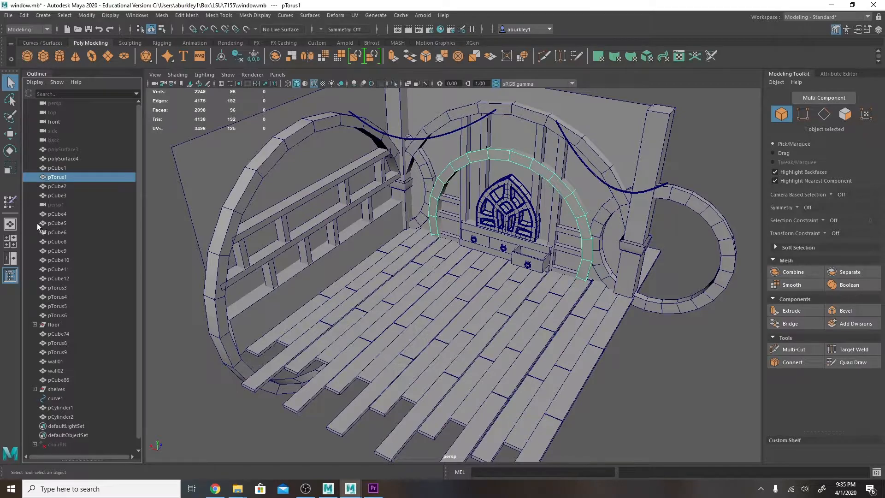
Step: Check the scene's cameras against the default ones and delete the extra persp1 camera
{"action": "left_click", "coordinate": [56, 205]}
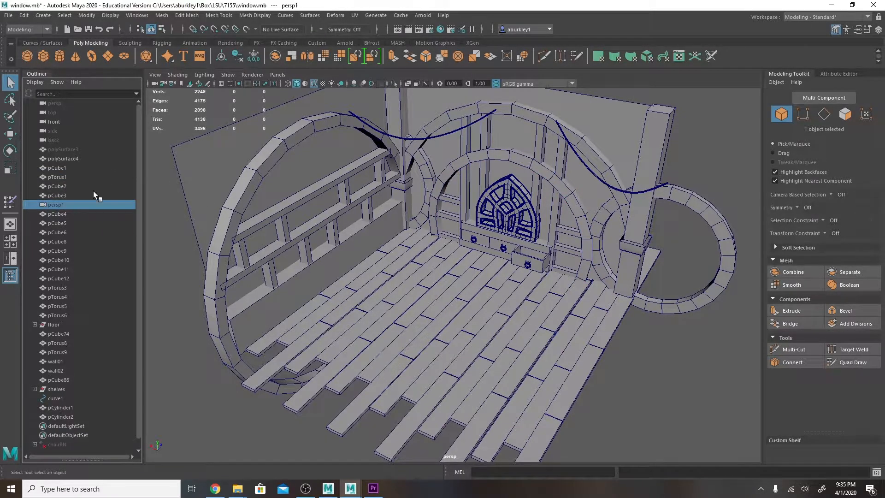
{"action": "left_click_drag", "start_coordinate": [59, 104], "coordinate": [58, 137]}
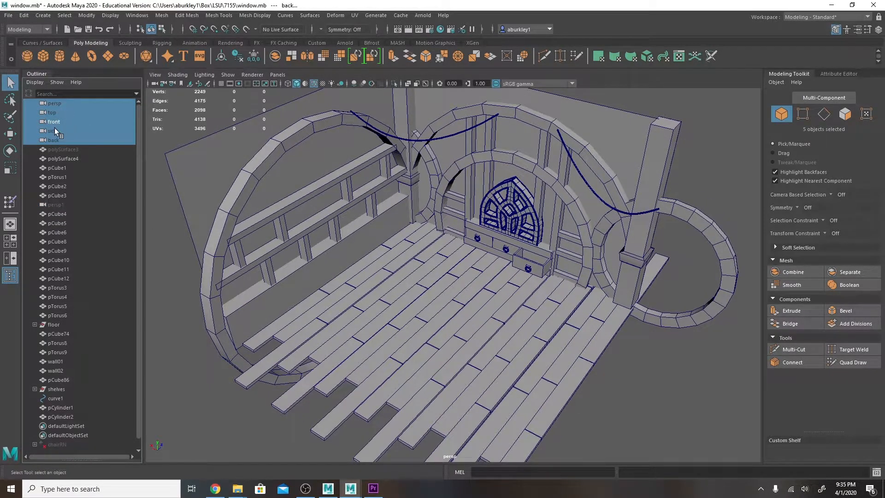
{"action": "left_click", "coordinate": [61, 104]}
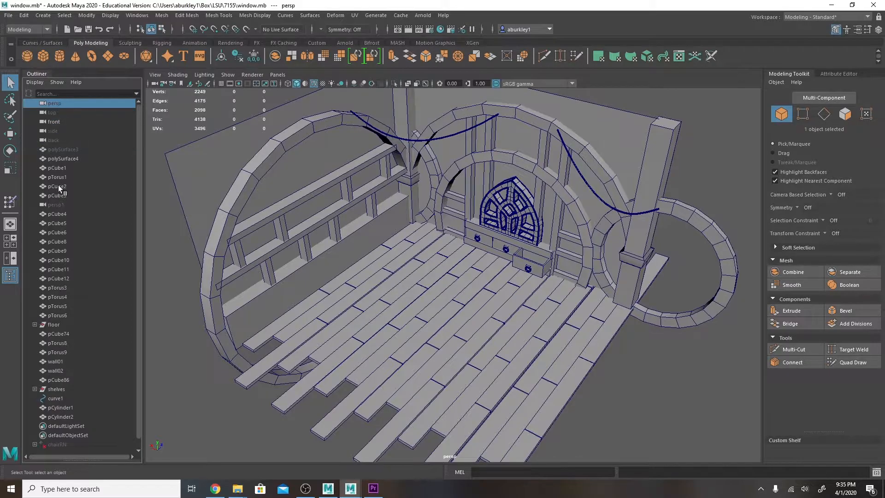
{"action": "left_click", "coordinate": [57, 205]}
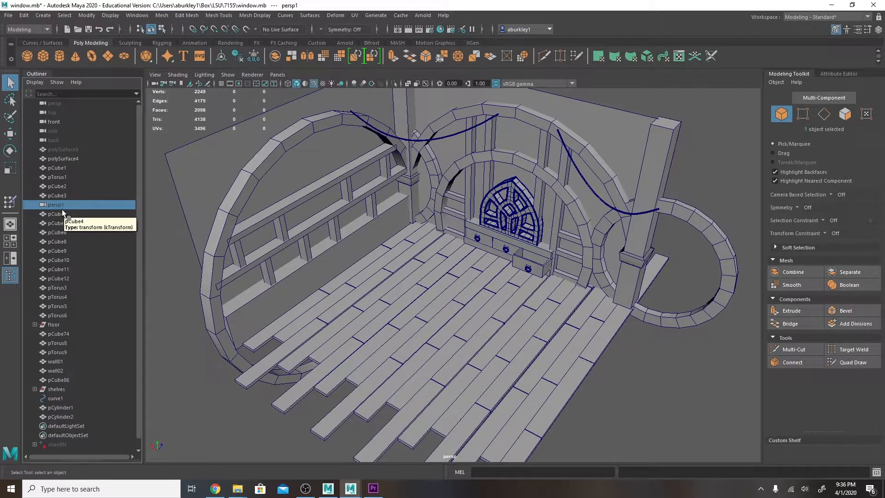
{"action": "key", "text": "Delete"}
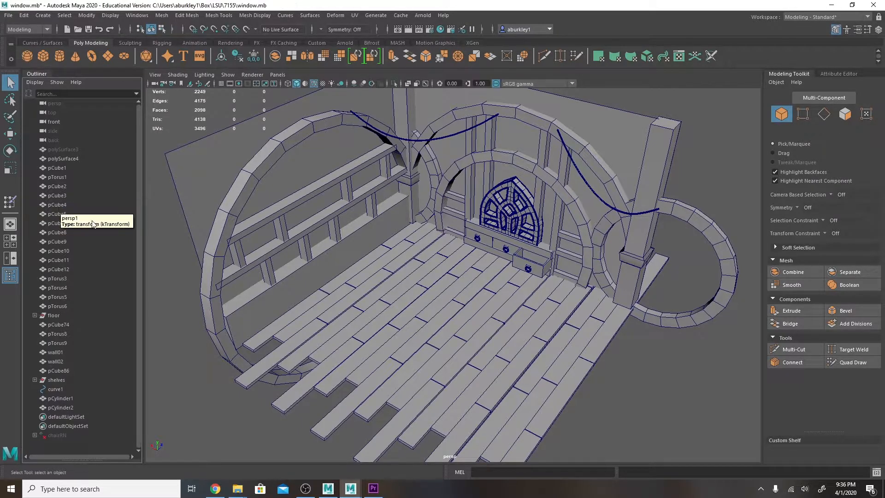
Step: Inspect the floor and shelves groups, briefly expanding the floor group to review its contents
{"action": "left_click", "coordinate": [53, 316]}
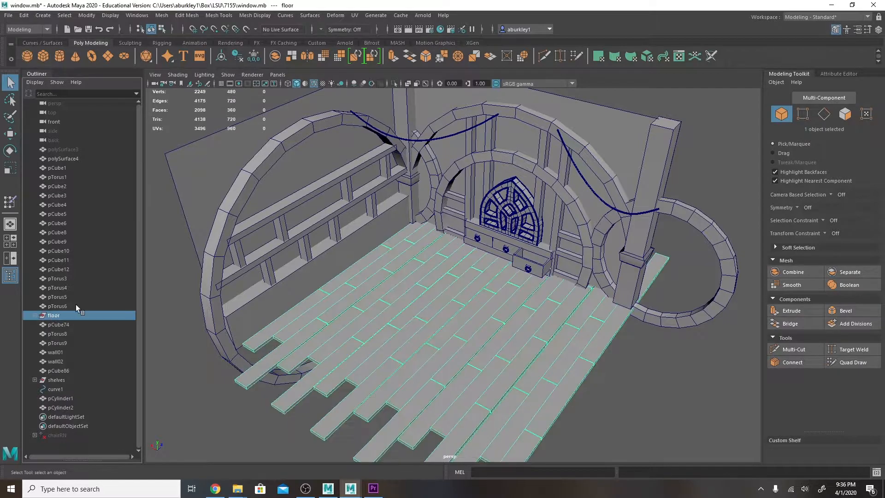
{"action": "left_click", "coordinate": [36, 316]}
{"action": "left_click", "coordinate": [35, 316]}
{"action": "left_click", "coordinate": [68, 380]}
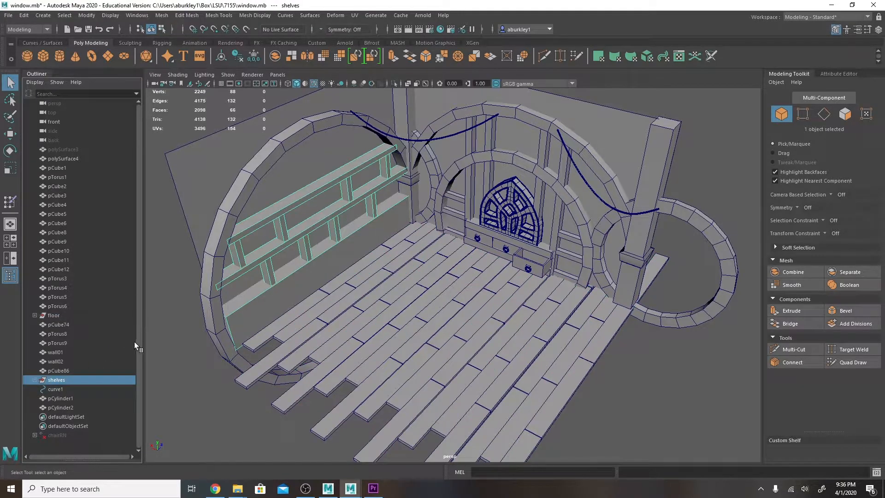
Step: Inspect the hanging ropes near the corner post and delete the leftover curve1
{"action": "left_click", "coordinate": [51, 391]}
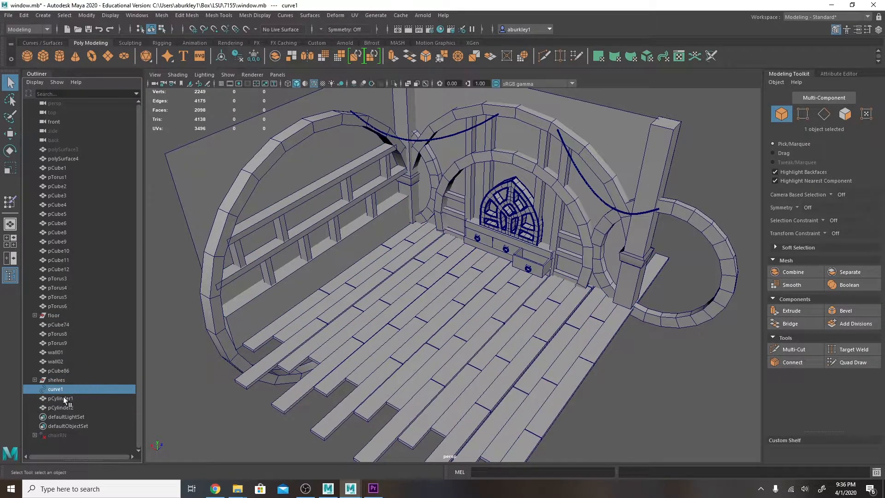
{"action": "middle_click_drag", "start_coordinate": [381, 145], "coordinate": [366, 186], "text": "alt"}
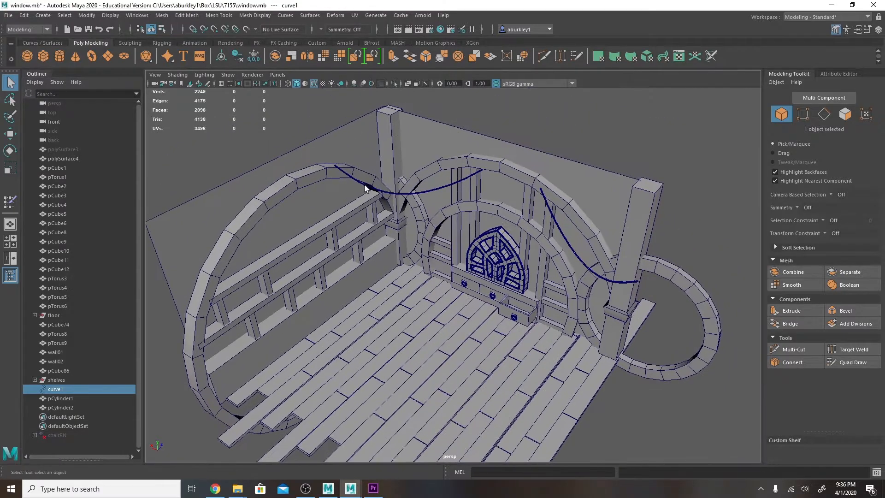
{"action": "right_click_drag", "start_coordinate": [366, 186], "coordinate": [547, 195], "text": "alt"}
{"action": "middle_click_drag", "start_coordinate": [458, 141], "coordinate": [508, 222], "text": "alt"}
{"action": "right_click_drag", "start_coordinate": [356, 304], "coordinate": [244, 305], "text": "alt"}
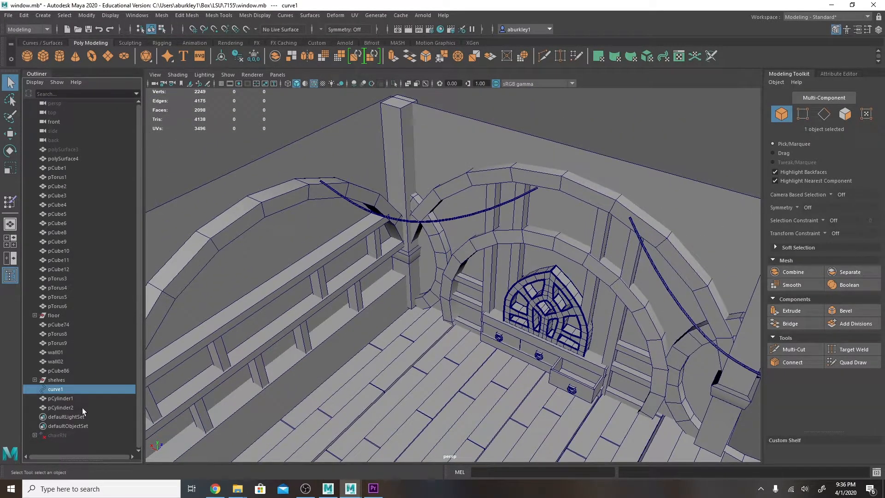
{"action": "key", "text": "Delete"}
Step: Try to delete the chairRN reference node directly from the scene's object list
{"action": "left_click", "coordinate": [56, 426]}
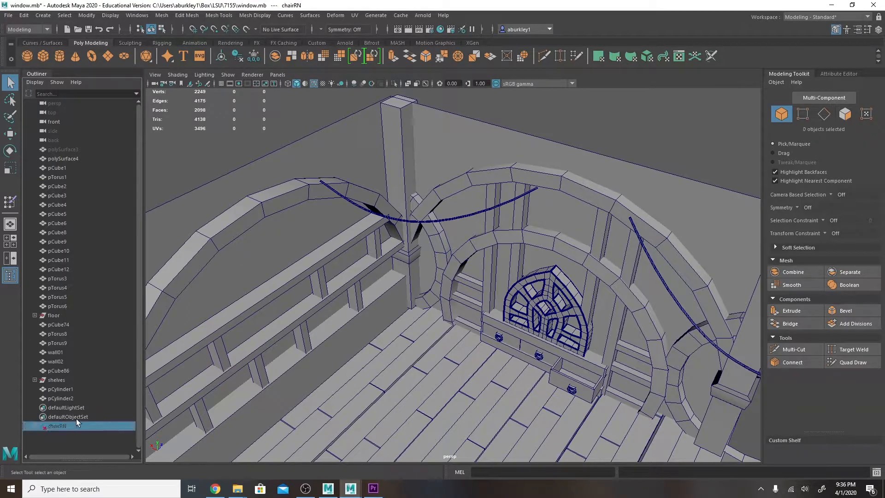
{"action": "left_click_drag", "start_coordinate": [364, 365], "coordinate": [328, 249], "text": "alt"}
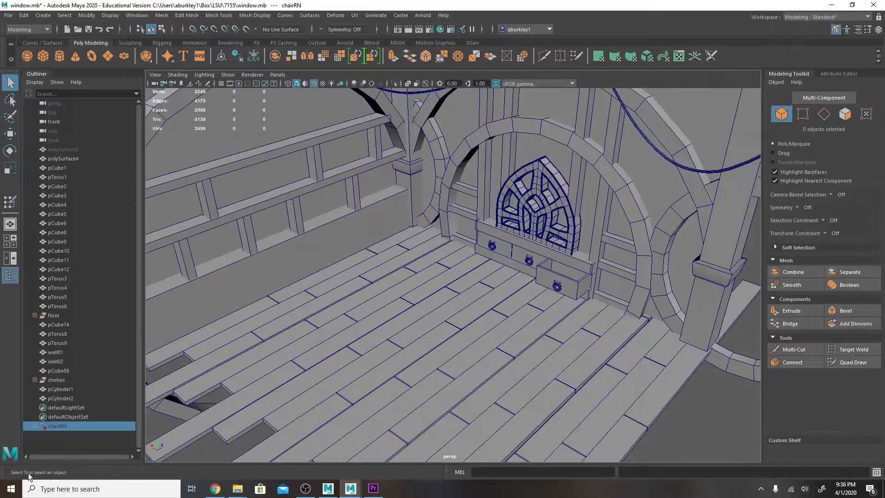
{"action": "key", "text": "Delete"}
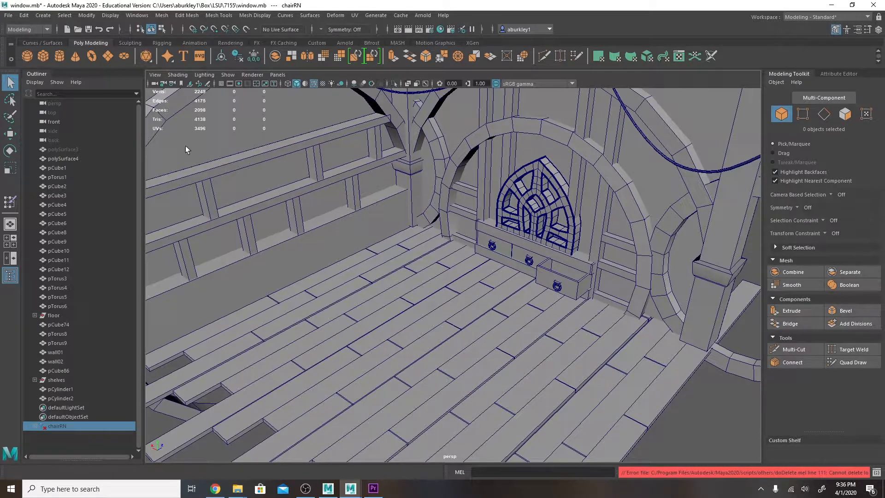
Step: Open the Reference Editor and try to remove the unloaded chair.mb reference
{"action": "left_click", "coordinate": [9, 15]}
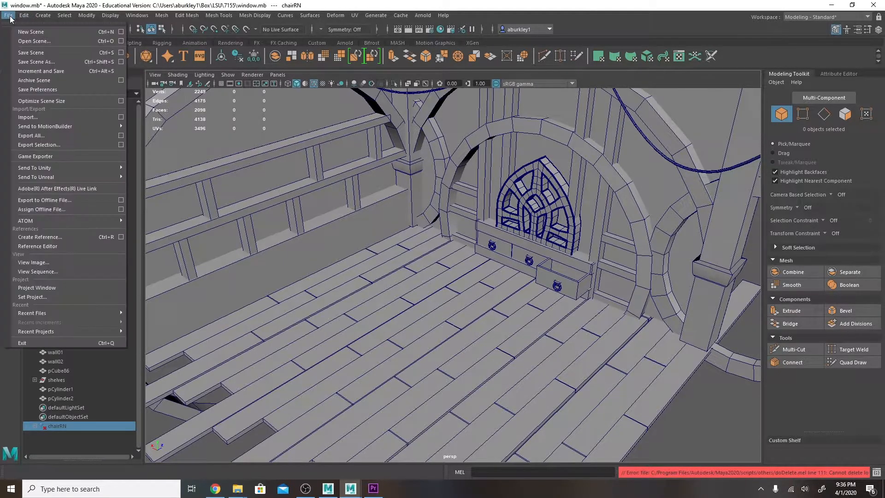
{"action": "left_click", "coordinate": [43, 246]}
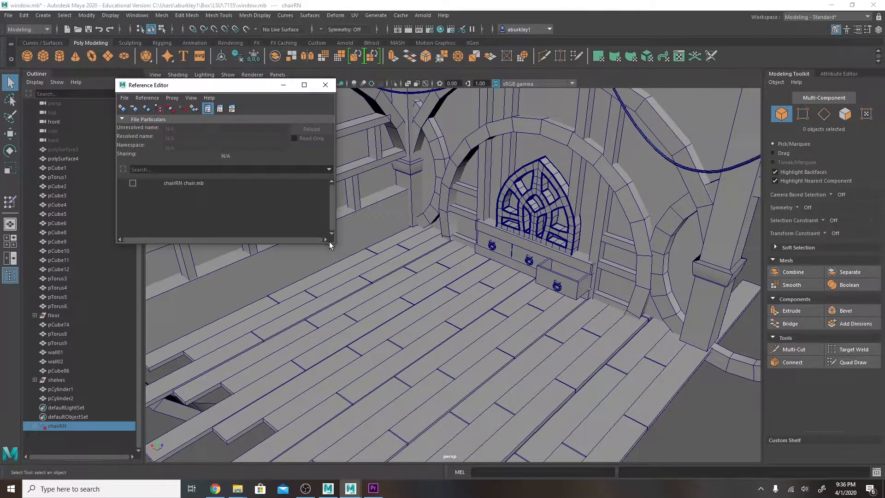
{"action": "left_click", "coordinate": [217, 185]}
{"action": "right_click", "coordinate": [201, 185]}
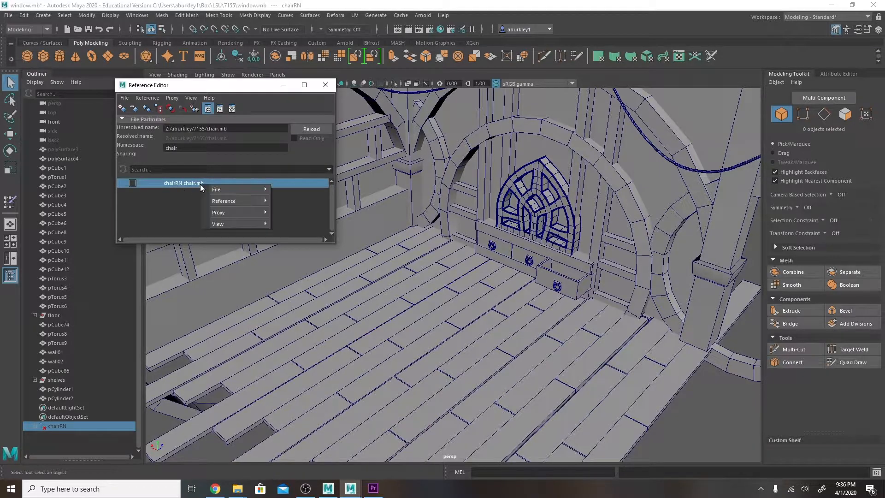
{"action": "mouse_move", "coordinate": [209, 201]}
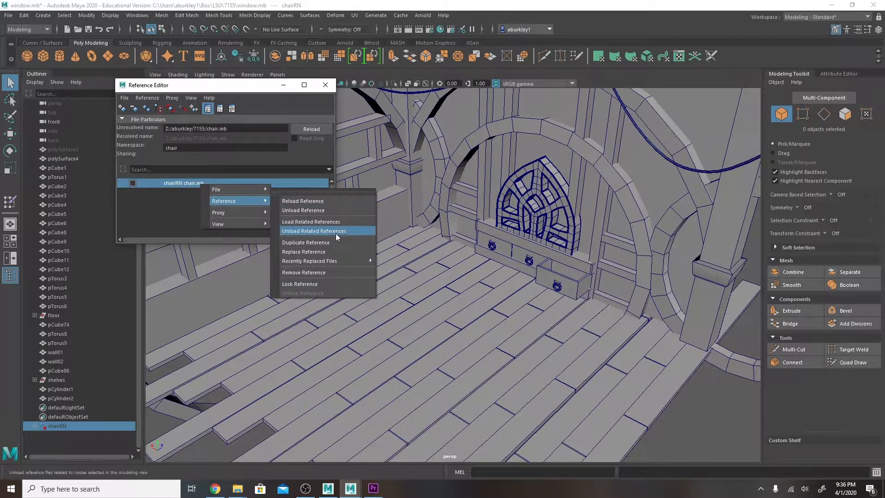
{"action": "left_click", "coordinate": [305, 272]}
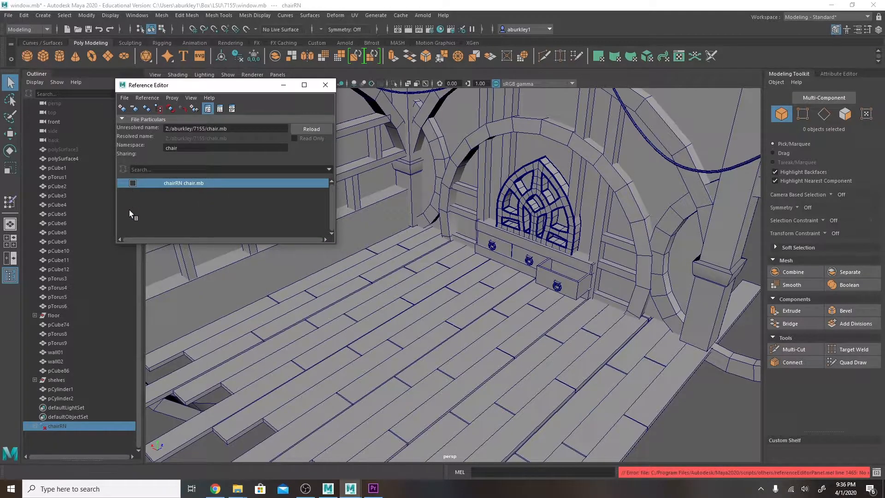
Step: Load the chair.mb reference, remove it from the scene, and close the Reference Editor
{"action": "left_click", "coordinate": [133, 183]}
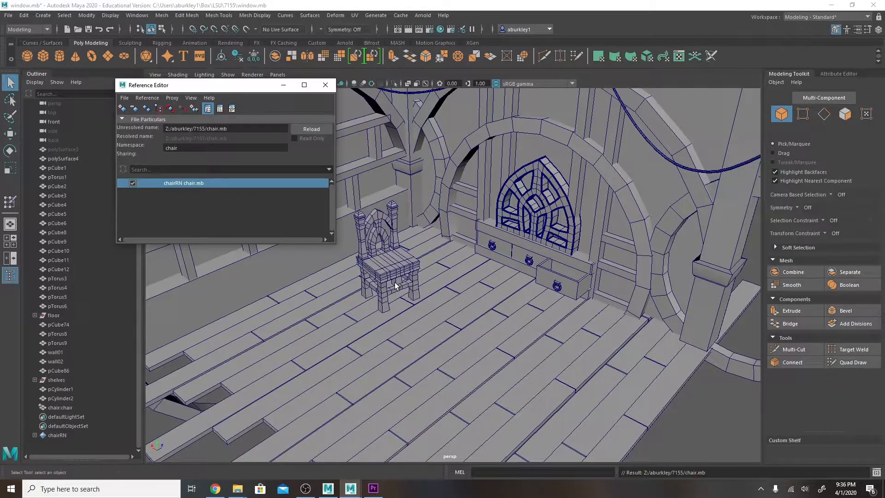
{"action": "right_click", "coordinate": [213, 185]}
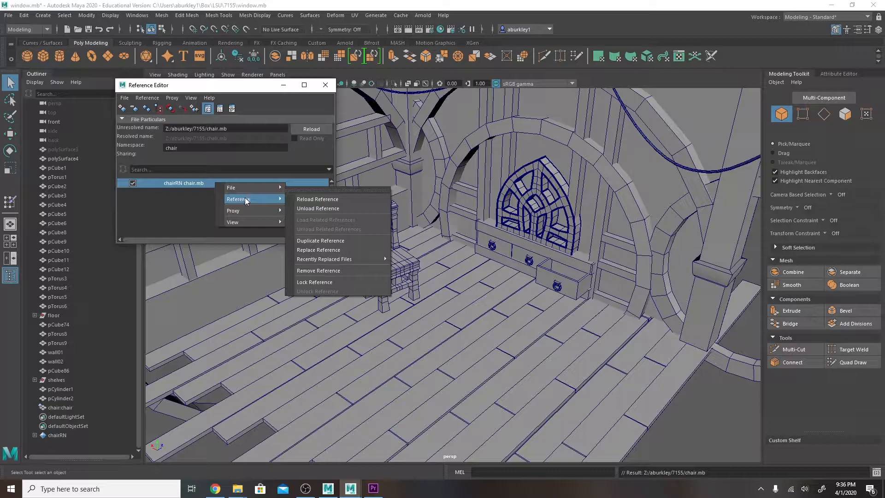
{"action": "left_click", "coordinate": [318, 270]}
{"action": "left_click", "coordinate": [422, 246]}
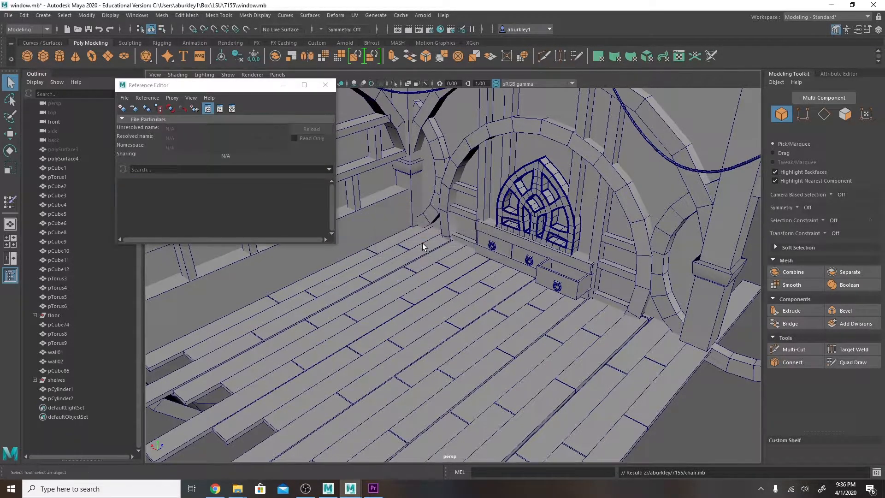
{"action": "left_click", "coordinate": [325, 88]}
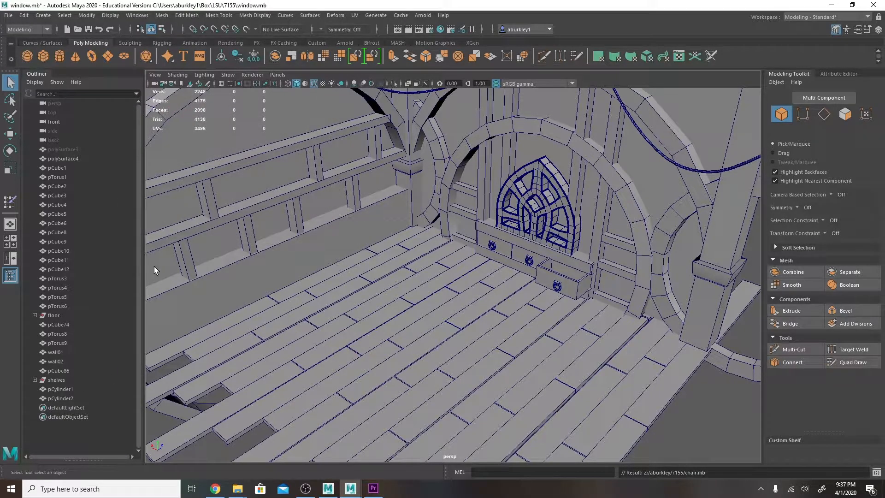
Step: Select the objects from pCube10 through pTorus6 together to see which parts of the room they are
{"action": "left_click_drag", "start_coordinate": [64, 306], "coordinate": [65, 251]}
{"action": "right_click_drag", "start_coordinate": [422, 313], "coordinate": [359, 247], "text": "alt"}
{"action": "mouse_move", "coordinate": [359, 247]}
{"action": "middle_mouse_down", "text": "alt"}
{"action": "mouse_move", "coordinate": [346, 252]}
{"action": "mouse_move", "coordinate": [352, 263]}
{"action": "middle_mouse_up", "text": "alt"}
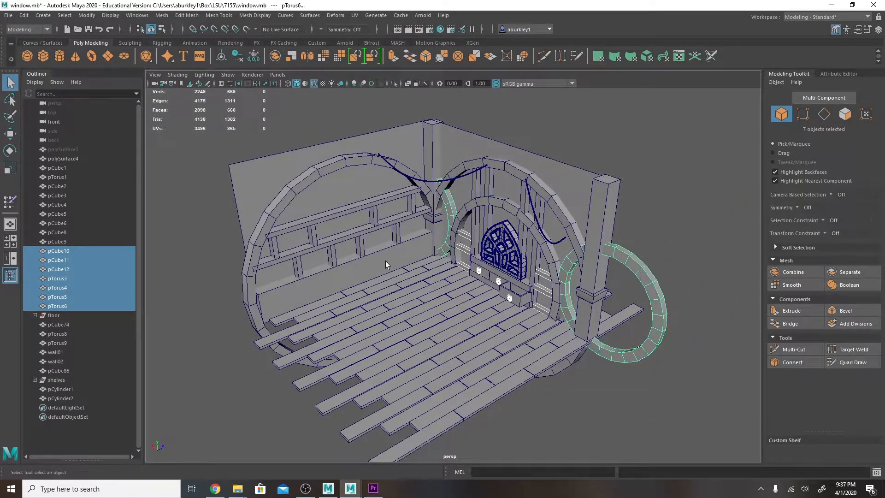
Step: Select the posts and wall planes individually to identify which objects make up the room's walls
{"action": "left_click", "coordinate": [434, 146]}
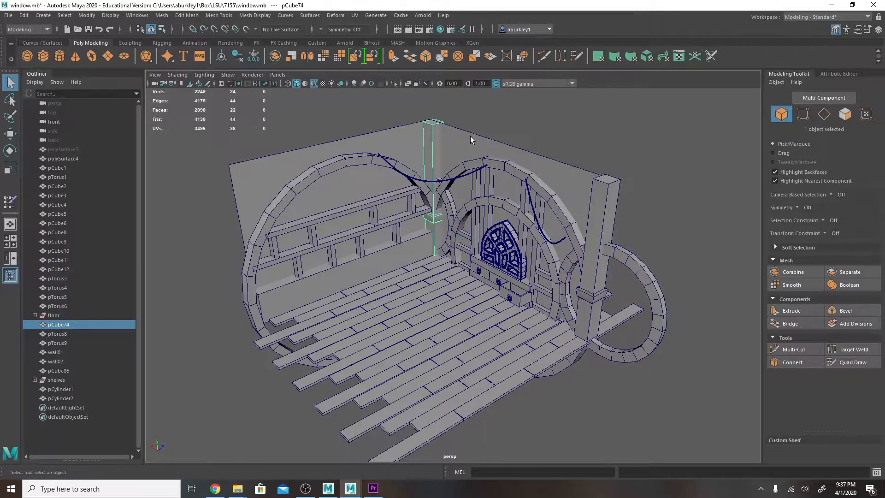
{"action": "left_click", "coordinate": [444, 149]}
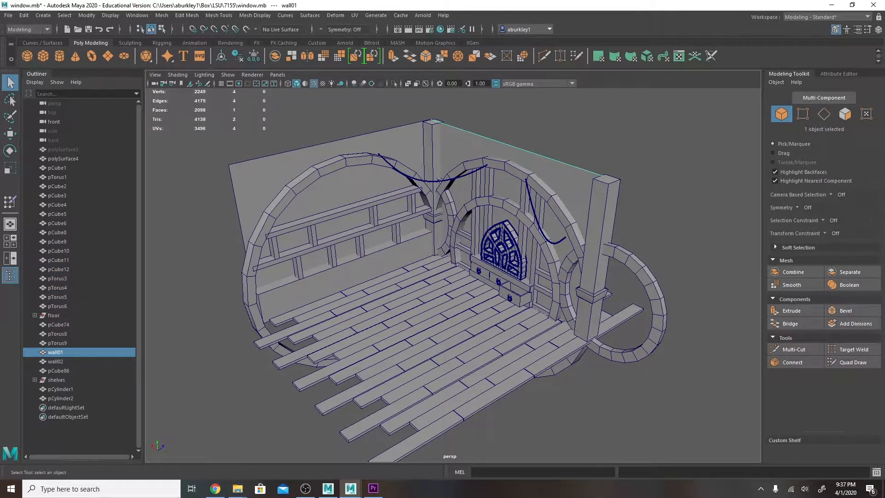
{"action": "left_click", "coordinate": [49, 361]}
{"action": "left_click", "coordinate": [60, 354]}
{"action": "left_click", "coordinate": [60, 362]}
{"action": "left_click", "coordinate": [60, 369]}
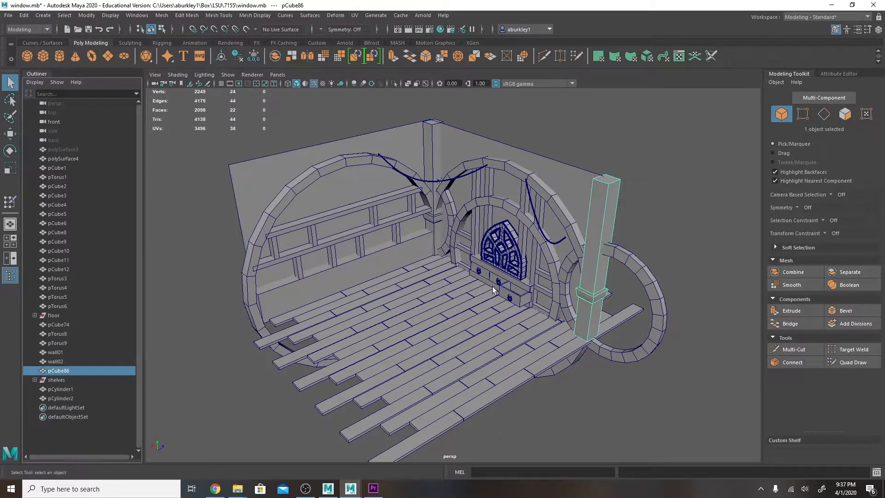
Step: Combine the two wall planes wall01 and wall02 with the posts pCube74 and pCube86 into a single mesh
{"action": "left_click", "coordinate": [433, 146], "text": "shift"}
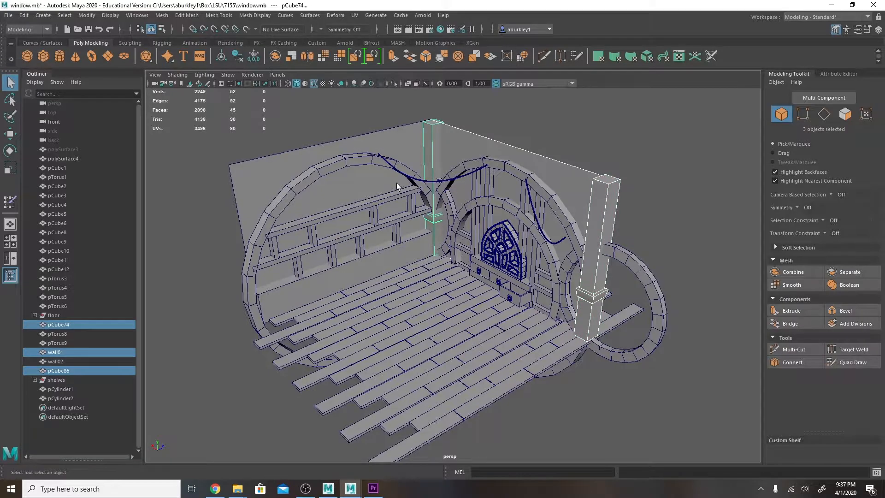
{"action": "left_click", "coordinate": [594, 227]}
{"action": "left_click", "coordinate": [430, 146], "text": "shift"}
{"action": "left_click_drag", "start_coordinate": [454, 155], "coordinate": [457, 136], "text": "alt"}
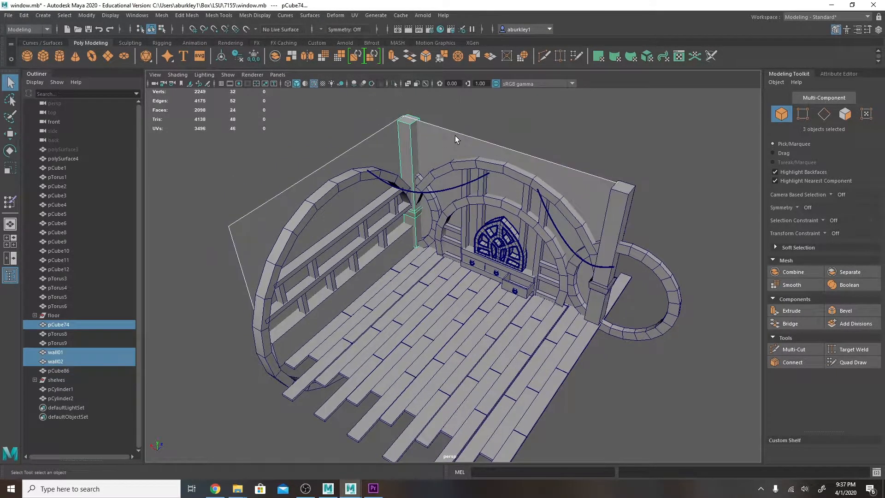
{"action": "left_click", "coordinate": [627, 198], "text": "shift"}
{"action": "left_click_drag", "start_coordinate": [525, 196], "coordinate": [283, 200], "text": "alt"}
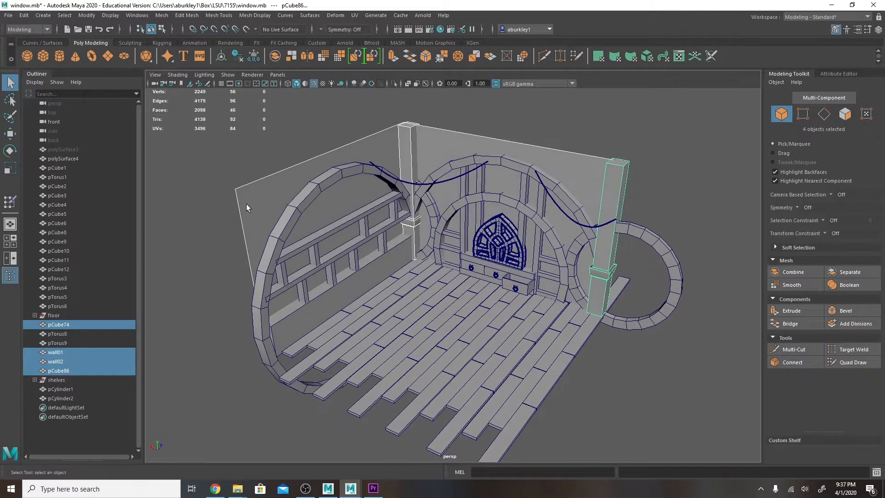
{"action": "left_click_drag", "start_coordinate": [397, 195], "coordinate": [387, 196], "text": "alt"}
{"action": "left_click_drag", "start_coordinate": [383, 102], "coordinate": [463, 142]}
{"action": "left_click", "coordinate": [610, 174], "text": "shift"}
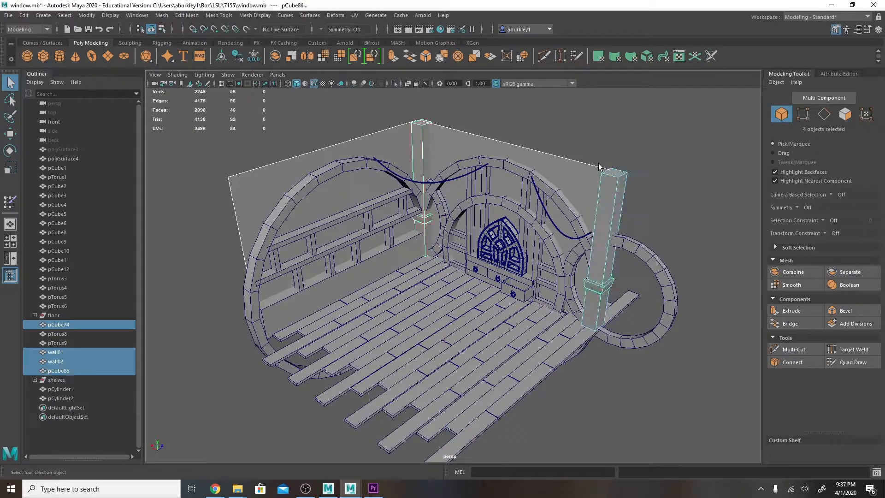
{"action": "left_click", "coordinate": [167, 16]}
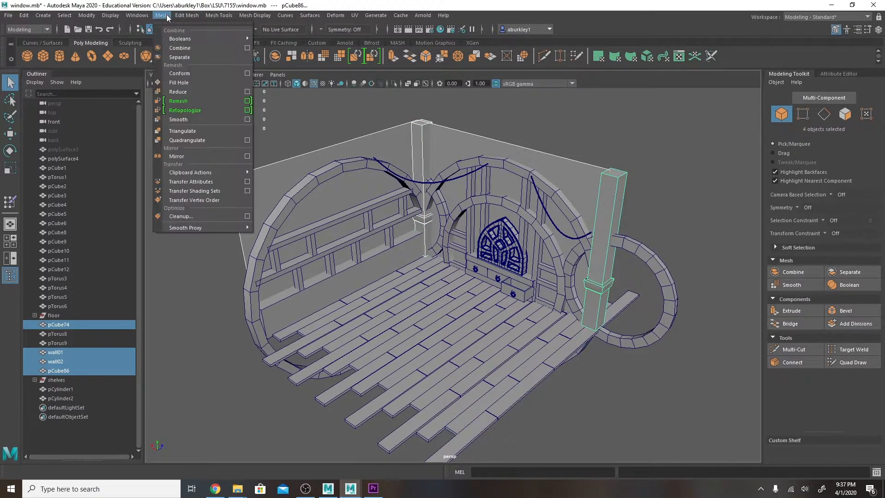
{"action": "left_click", "coordinate": [167, 48]}
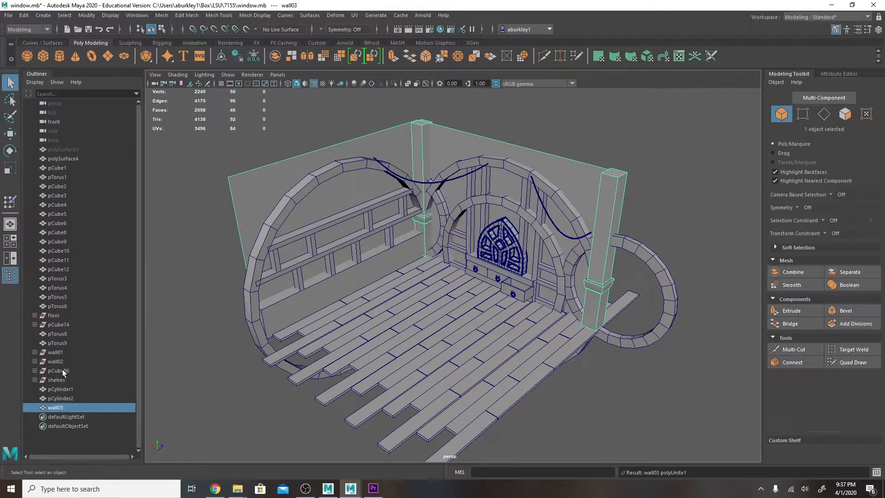
Step: Delete the combined wall's construction history and remove the leftover empty pCube86 group
{"action": "left_click_drag", "start_coordinate": [62, 389], "coordinate": [60, 302]}
{"action": "left_click", "coordinate": [52, 406]}
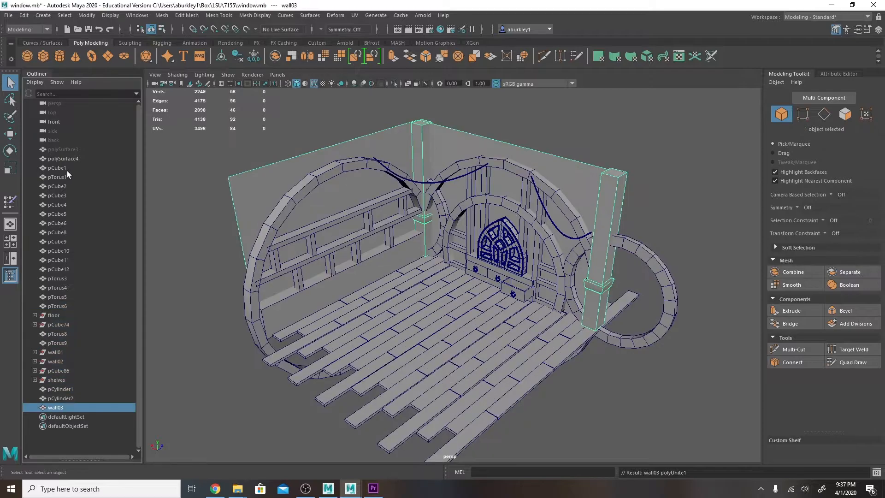
{"action": "left_click", "coordinate": [29, 18]}
{"action": "mouse_move", "coordinate": [55, 123]}
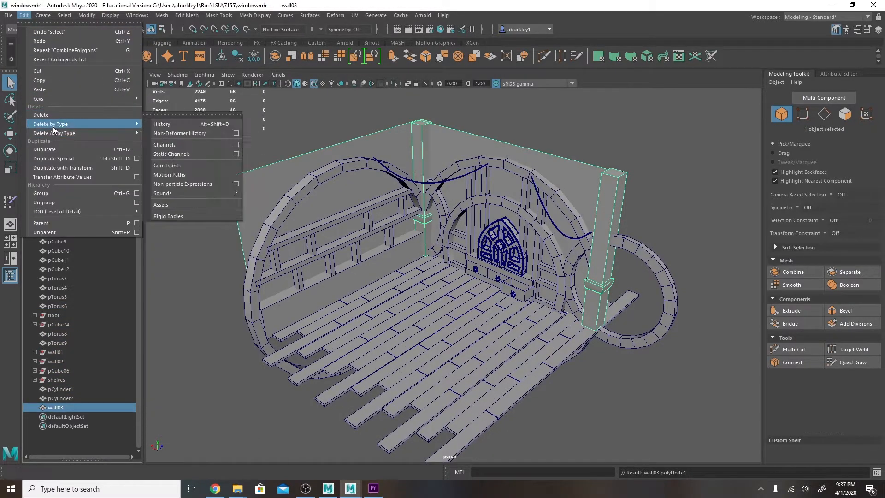
{"action": "left_click", "coordinate": [178, 126]}
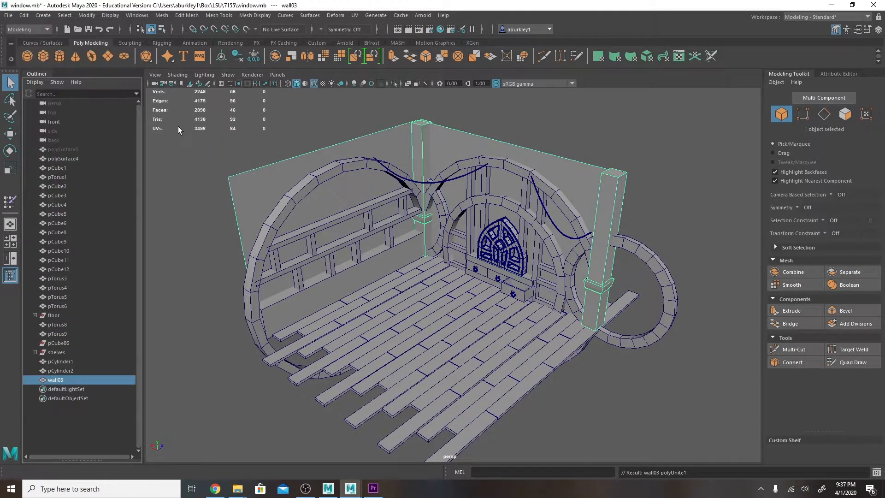
{"action": "left_click", "coordinate": [74, 343]}
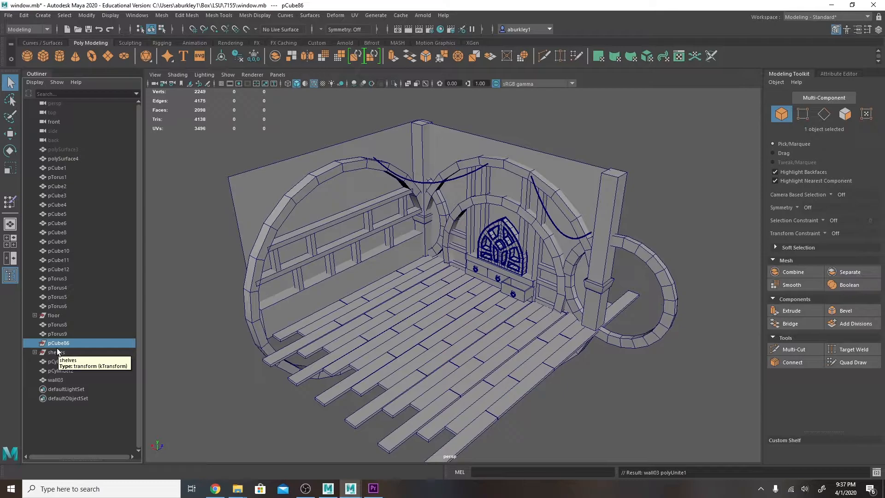
{"action": "key", "text": "Delete"}
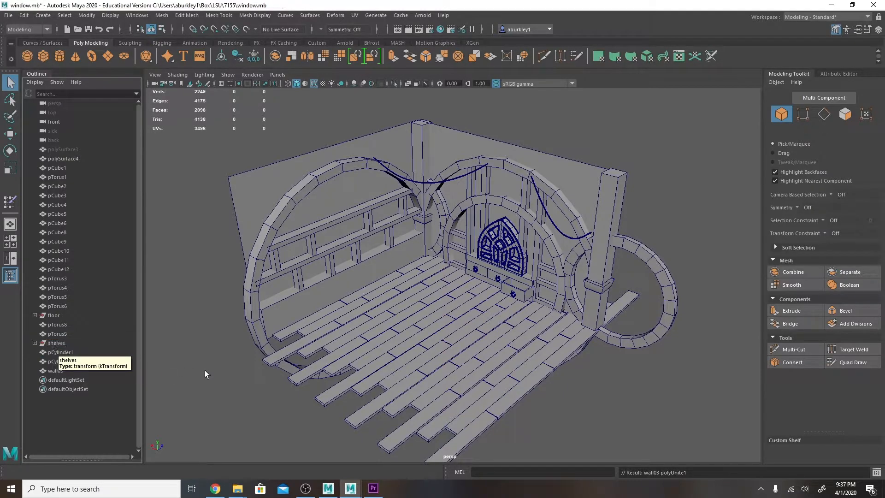
Step: Select wall03 and dock the Channel Box / Layer Editor alongside the Attribute Editor
{"action": "left_click", "coordinate": [65, 370]}
{"action": "left_click_drag", "start_coordinate": [602, 359], "coordinate": [416, 305], "text": "alt"}
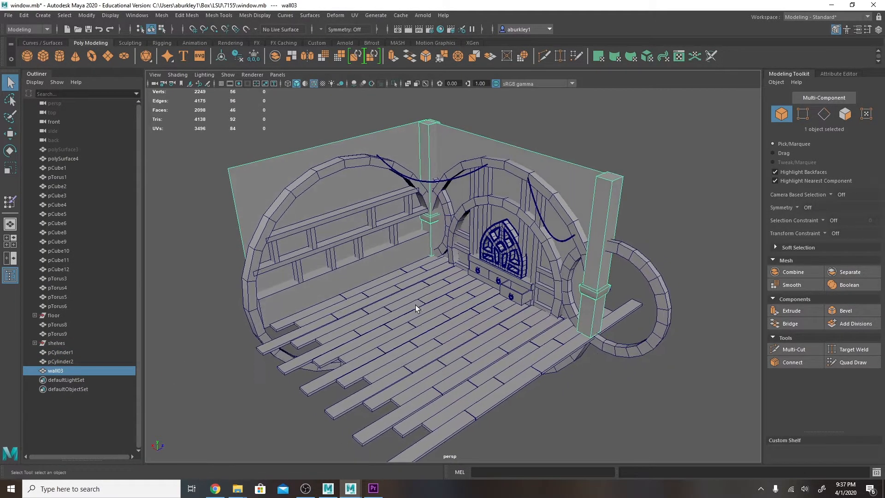
{"action": "left_click", "coordinate": [880, 31]}
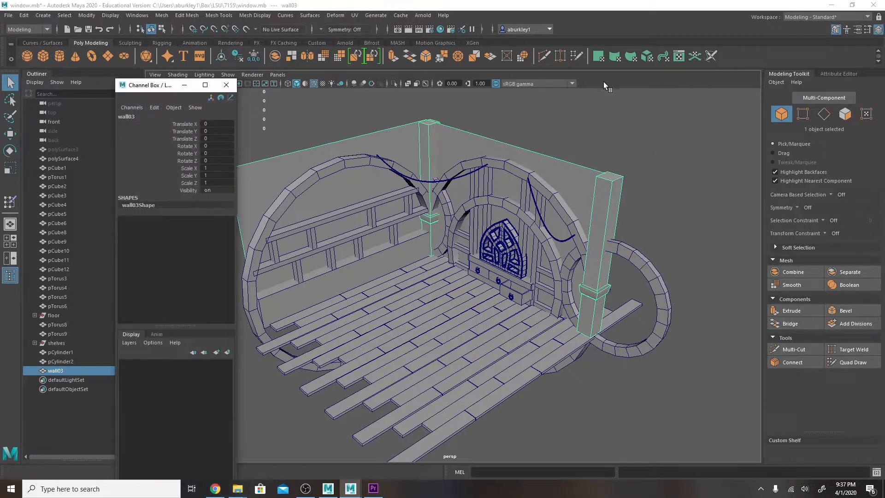
{"action": "left_click_drag", "start_coordinate": [143, 91], "coordinate": [790, 76]}
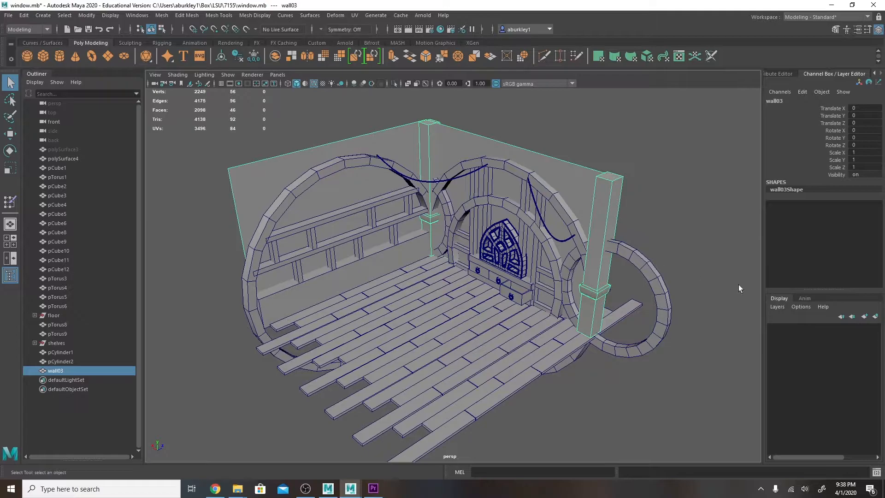
Step: Create a display layer containing the selected wall03 and test it by toggling the layer's visibility off and on
{"action": "left_click", "coordinate": [875, 317]}
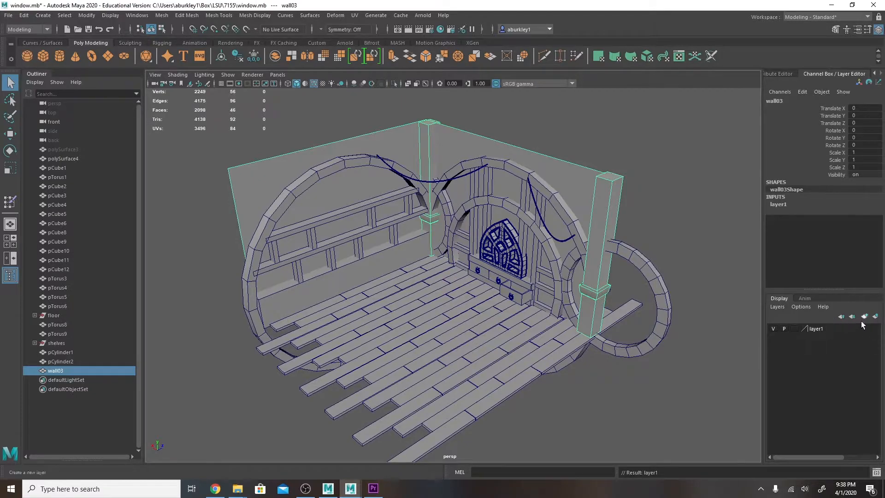
{"action": "left_click", "coordinate": [818, 330]}
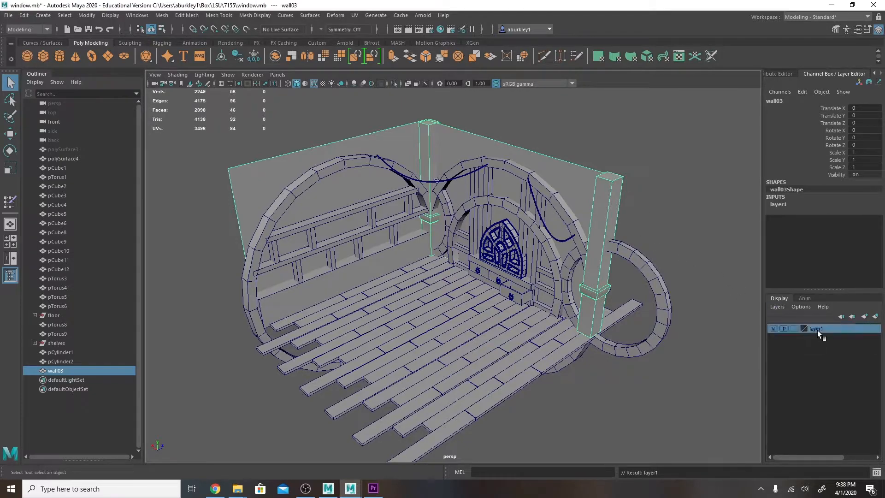
{"action": "left_click", "coordinate": [773, 329]}
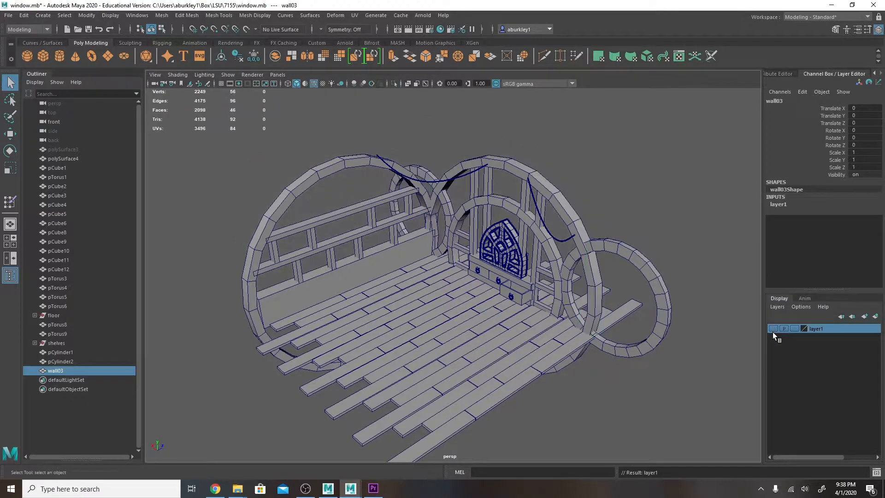
{"action": "left_click", "coordinate": [773, 329]}
{"action": "left_click", "coordinate": [773, 328]}
{"action": "left_click", "coordinate": [773, 329]}
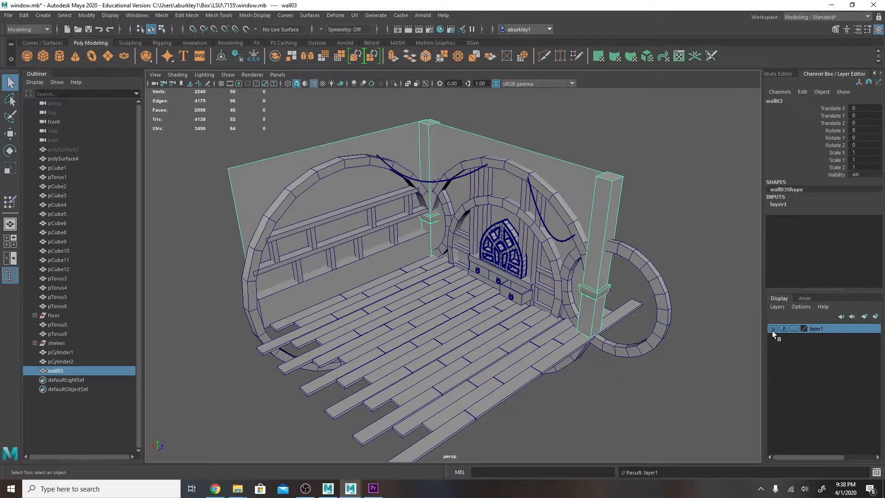
Step: Rename the new display layer as wall and give it a yellow wireframe color
{"action": "double_click", "coordinate": [820, 328]}
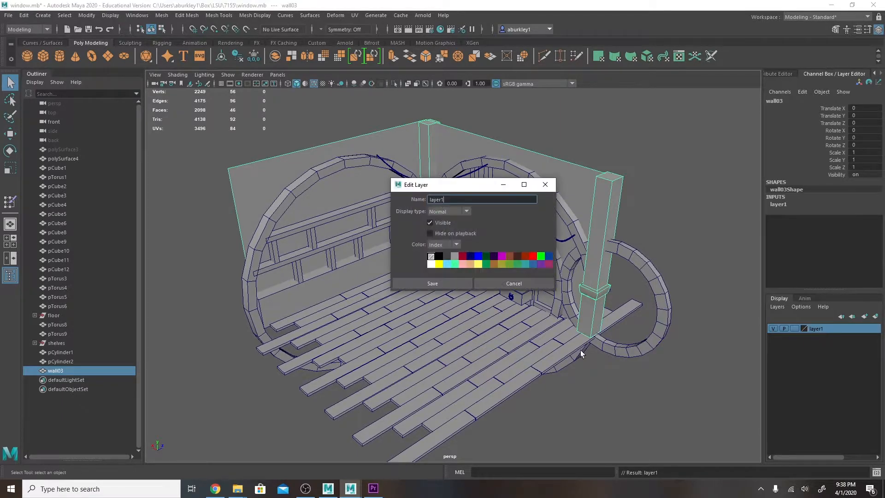
{"action": "type", "text": "wall"}
{"action": "left_click", "coordinate": [541, 264]}
{"action": "left_click", "coordinate": [439, 264]}
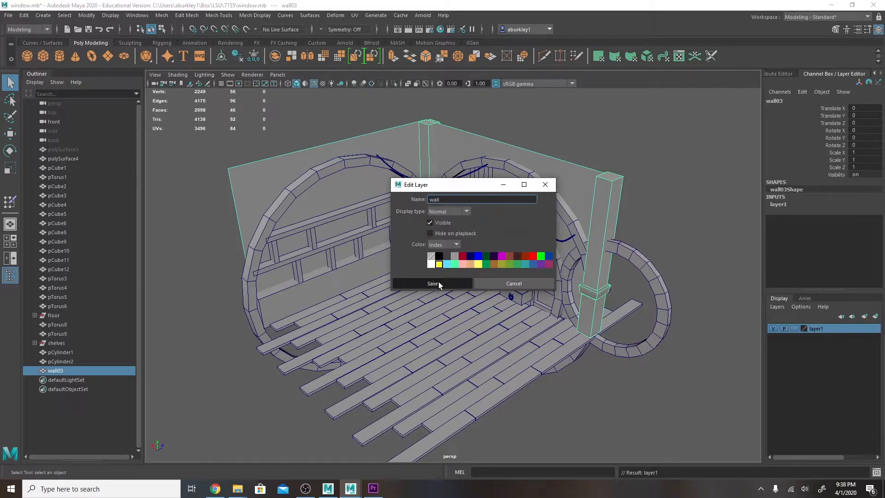
{"action": "left_click", "coordinate": [434, 283]}
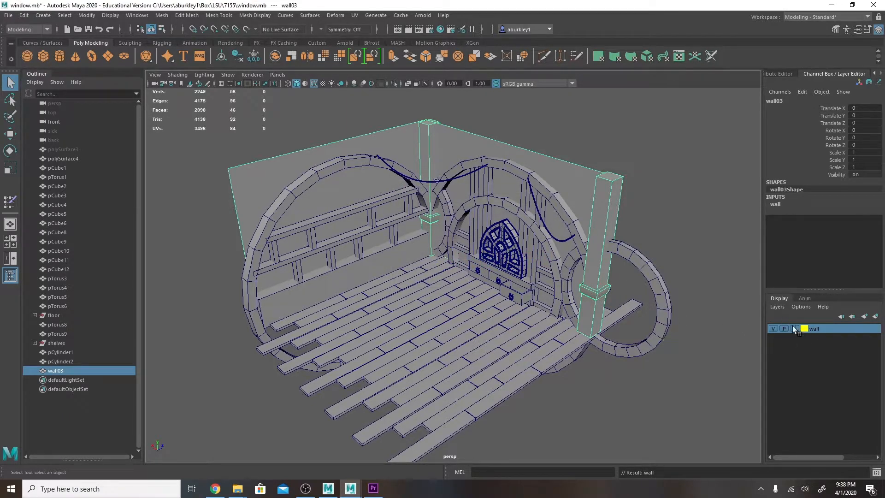
Step: Deselect the wall to check its layer color, and change the wall layer's color to red
{"action": "left_click", "coordinate": [694, 229]}
{"action": "left_click_drag", "start_coordinate": [591, 180], "coordinate": [607, 195], "text": "alt"}
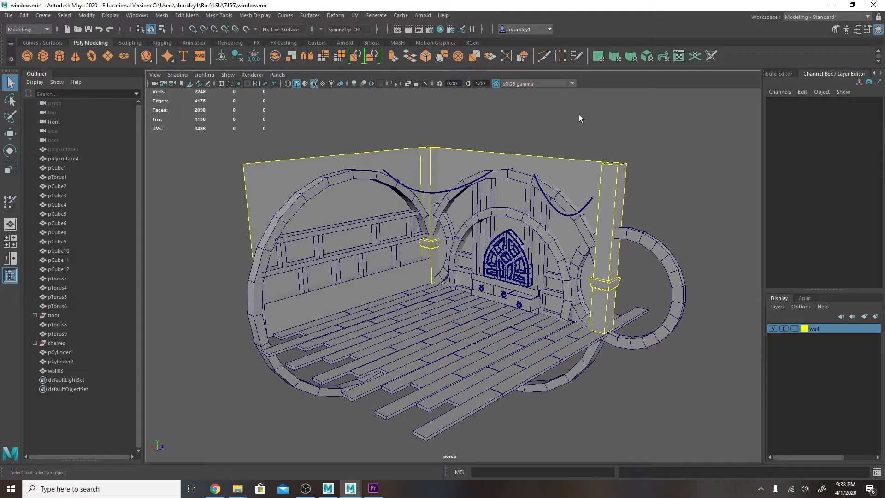
{"action": "left_click_drag", "start_coordinate": [561, 161], "coordinate": [472, 169], "text": "alt"}
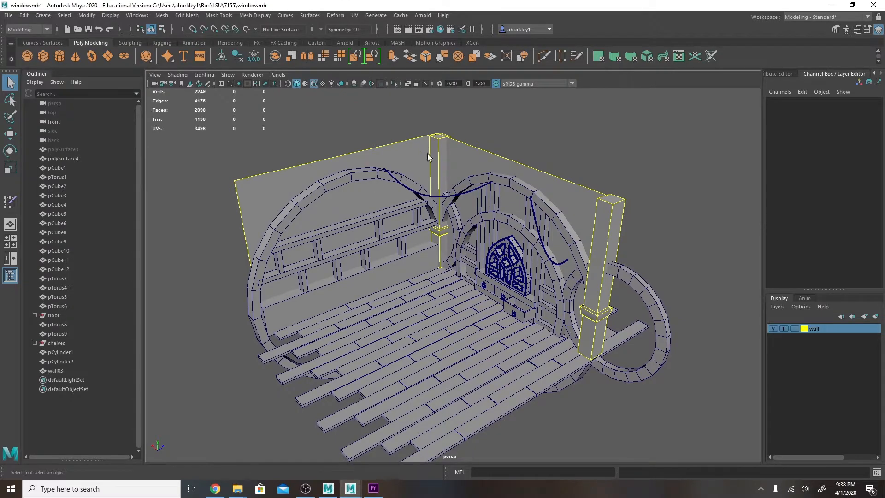
{"action": "double_click", "coordinate": [804, 328]}
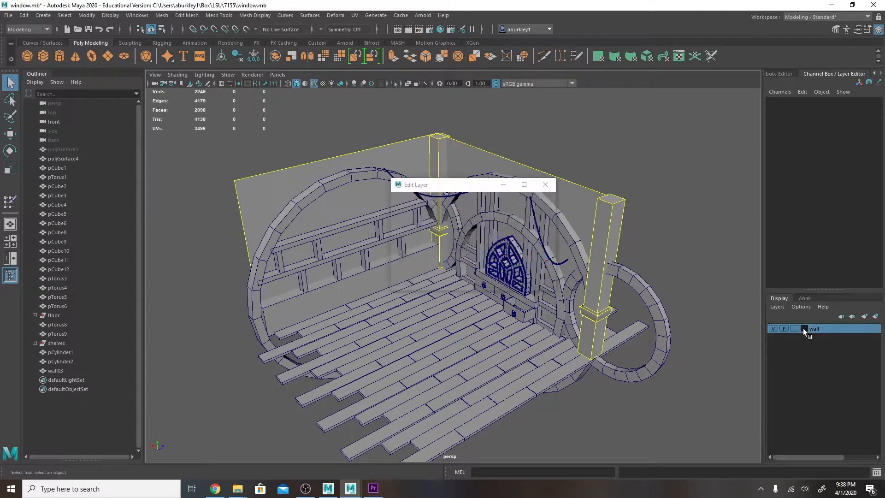
{"action": "left_click", "coordinate": [428, 284]}
{"action": "mouse_move", "coordinate": [582, 245]}
{"action": "left_mouse_down", "text": "alt"}
{"action": "mouse_move", "coordinate": [671, 249]}
{"action": "mouse_move", "coordinate": [677, 263]}
{"action": "mouse_move", "coordinate": [669, 265]}
{"action": "left_mouse_up", "text": "alt"}
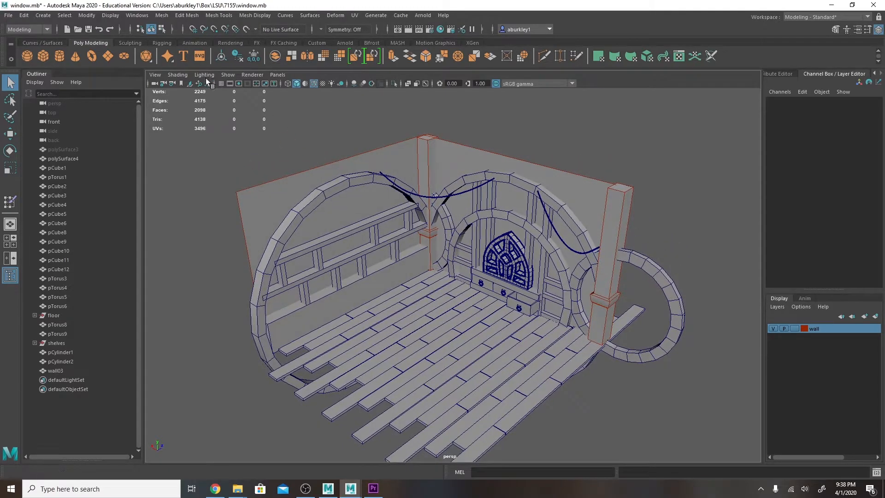
{"action": "left_click", "coordinate": [178, 75]}
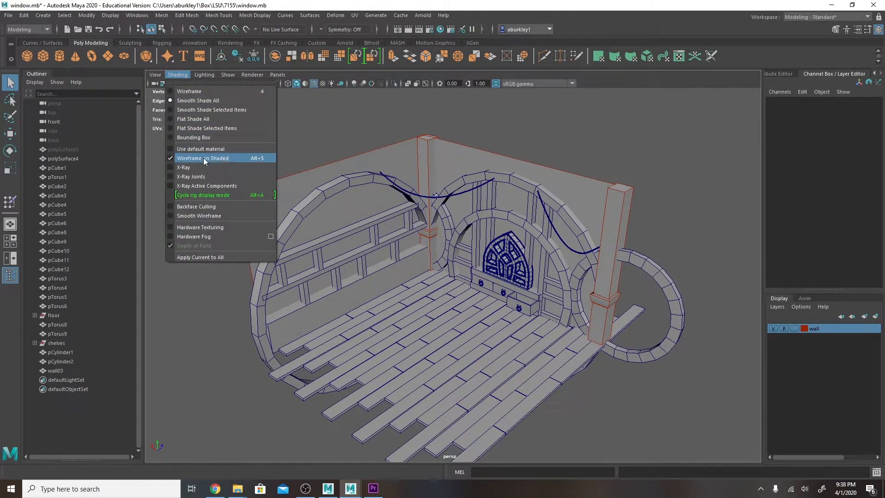
{"action": "left_click", "coordinate": [461, 137]}
{"action": "mouse_move", "coordinate": [544, 156]}
{"action": "left_mouse_down", "text": "alt"}
{"action": "mouse_move", "coordinate": [605, 205]}
{"action": "mouse_move", "coordinate": [391, 226]}
{"action": "left_mouse_up", "text": "alt"}
{"action": "left_click", "coordinate": [469, 250]}
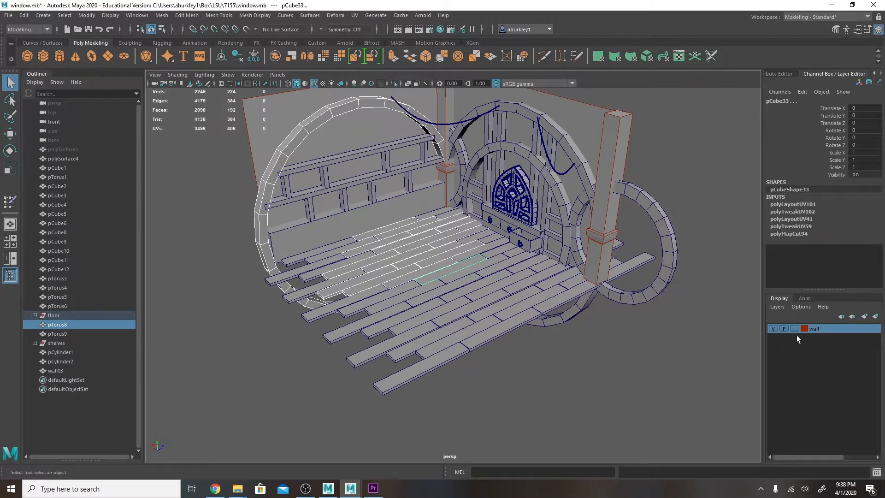
{"action": "left_click", "coordinate": [596, 190]}
Step: Create a display layer from the arched window polySurface4, naming it window with a dark blue color
{"action": "left_click", "coordinate": [511, 198]}
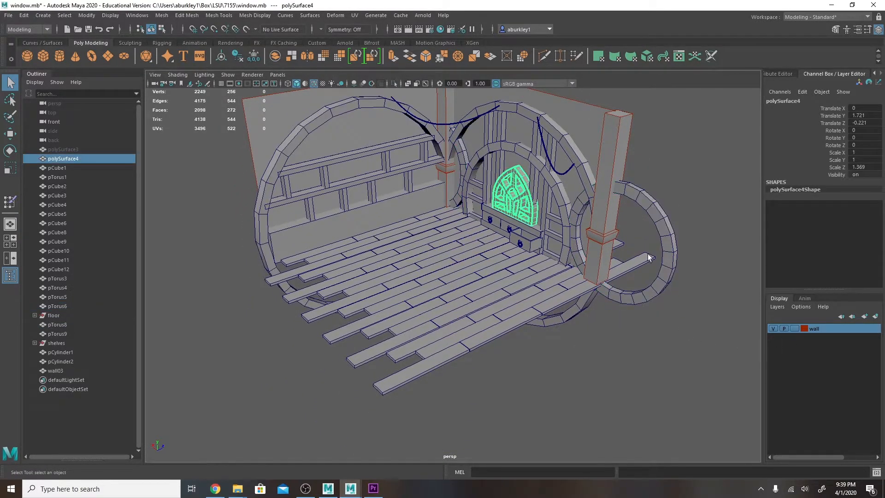
{"action": "left_click", "coordinate": [875, 317]}
{"action": "double_click", "coordinate": [815, 328]}
{"action": "type", "text": "window"}
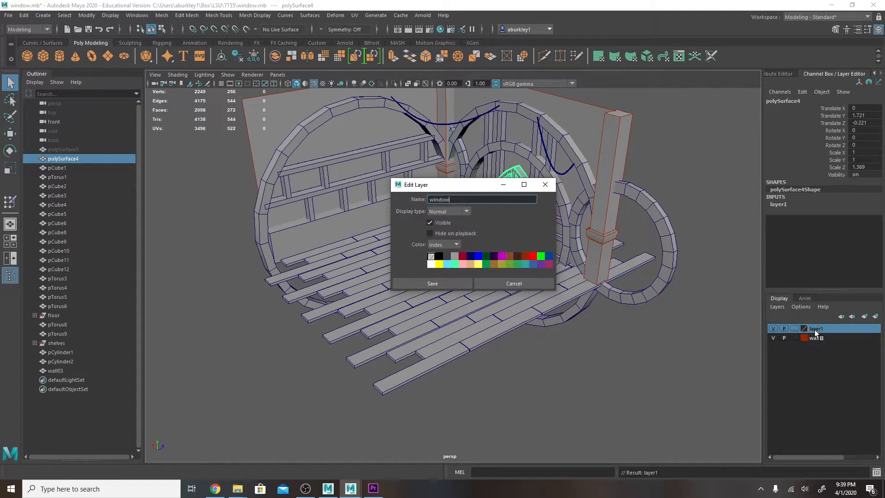
{"action": "left_click", "coordinate": [470, 256]}
{"action": "left_click", "coordinate": [454, 282]}
{"action": "left_click", "coordinate": [623, 320]}
{"action": "left_click_drag", "start_coordinate": [624, 320], "coordinate": [493, 306], "text": "alt"}
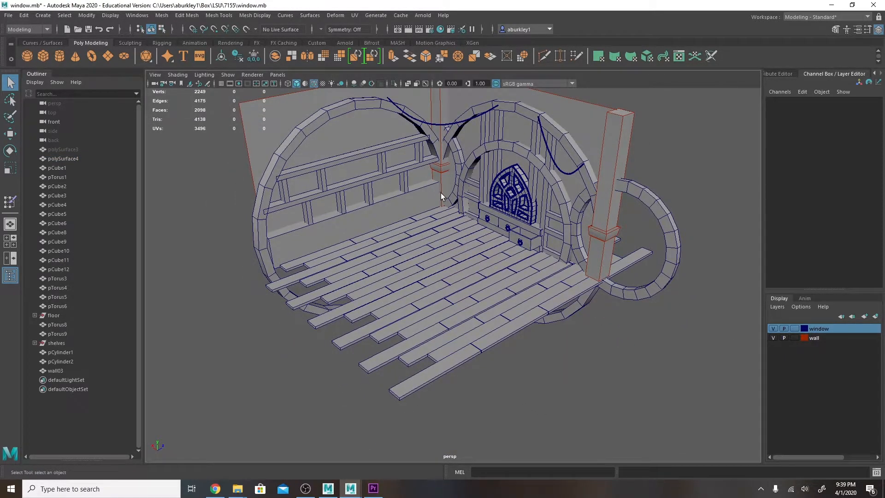
{"action": "left_click_drag", "start_coordinate": [440, 192], "coordinate": [458, 206], "text": "alt"}
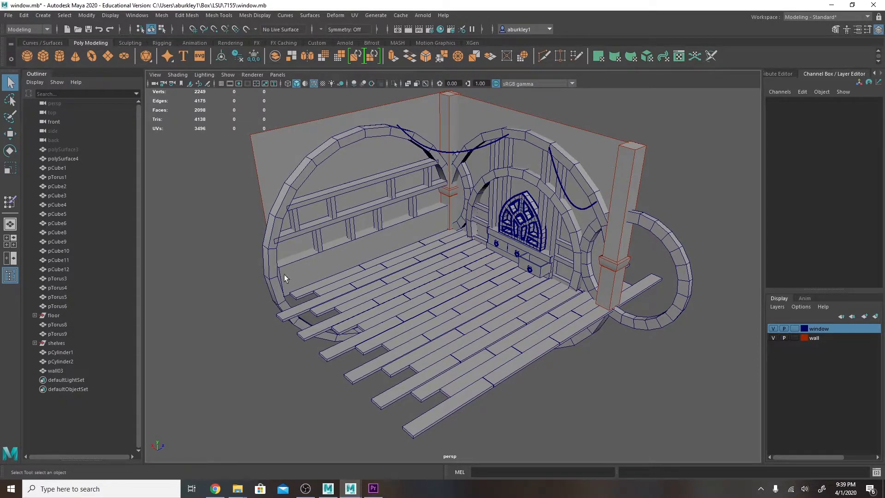
Step: Open Hypershade and place its window beside the room model so the materials and the scene are both visible
{"action": "left_click", "coordinate": [441, 30]}
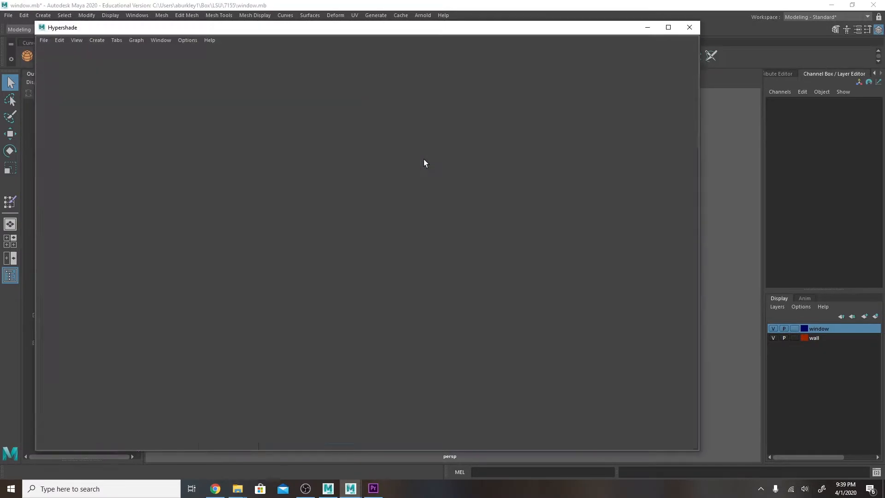
{"action": "left_click_drag", "start_coordinate": [233, 27], "coordinate": [732, 199]}
{"action": "left_click", "coordinate": [647, 284]}
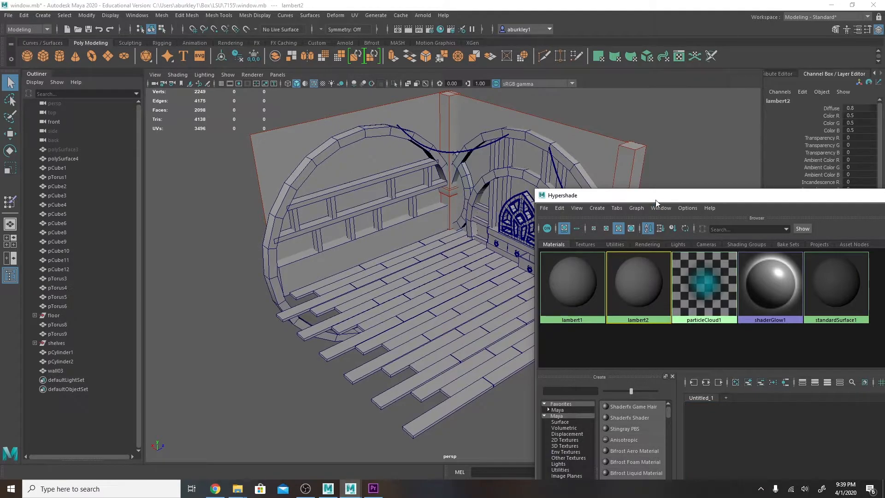
{"action": "left_click_drag", "start_coordinate": [663, 191], "coordinate": [715, 132]}
{"action": "left_click_drag", "start_coordinate": [553, 253], "coordinate": [505, 254], "text": "alt"}
{"action": "left_click_drag", "start_coordinate": [718, 127], "coordinate": [567, 96]}
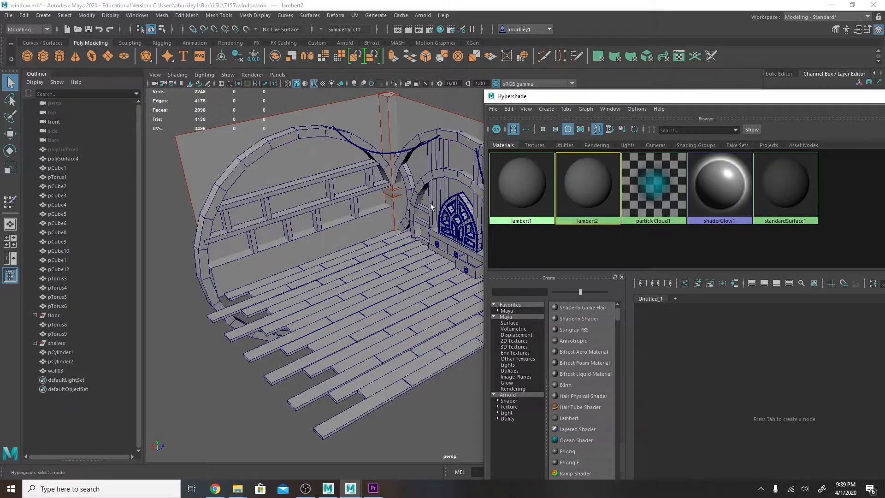
Step: Delete the unneeded lambert2 material from the scene's materials
{"action": "left_click_drag", "start_coordinate": [849, 176], "coordinate": [496, 241]}
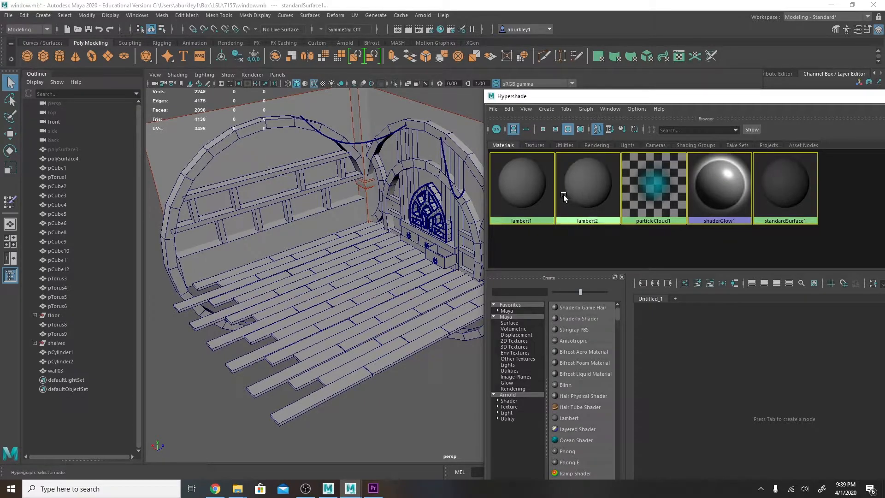
{"action": "left_click", "coordinate": [585, 198]}
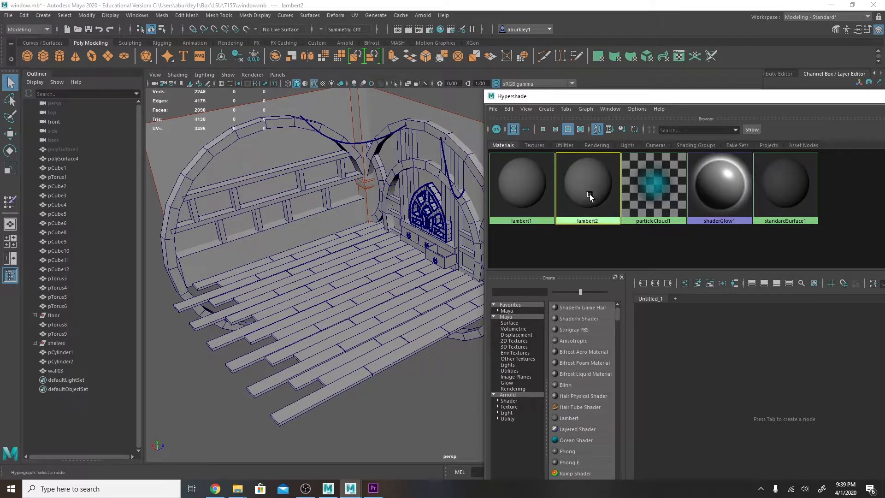
{"action": "key", "text": "Delete"}
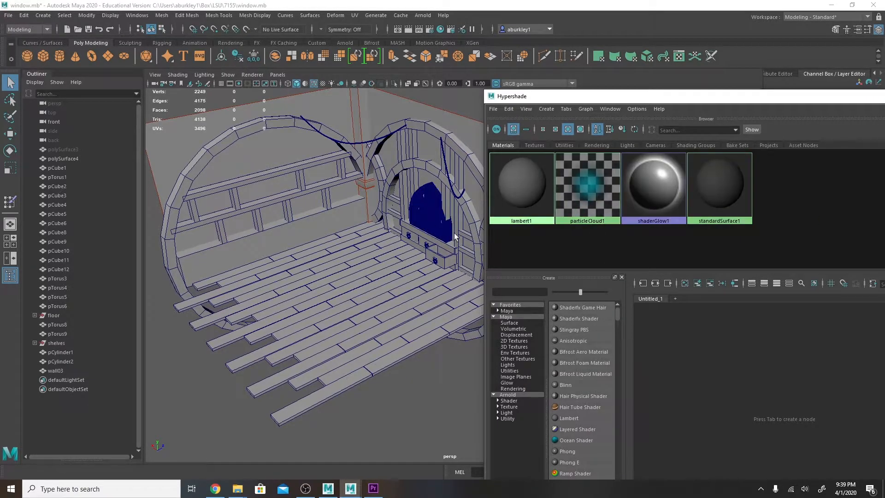
Step: Assign the default lambert1 material to the arched window polySurface4
{"action": "left_click", "coordinate": [432, 220]}
{"action": "scroll", "coordinate": [411, 179], "scroll_direction": "up", "scroll_amount": 5}
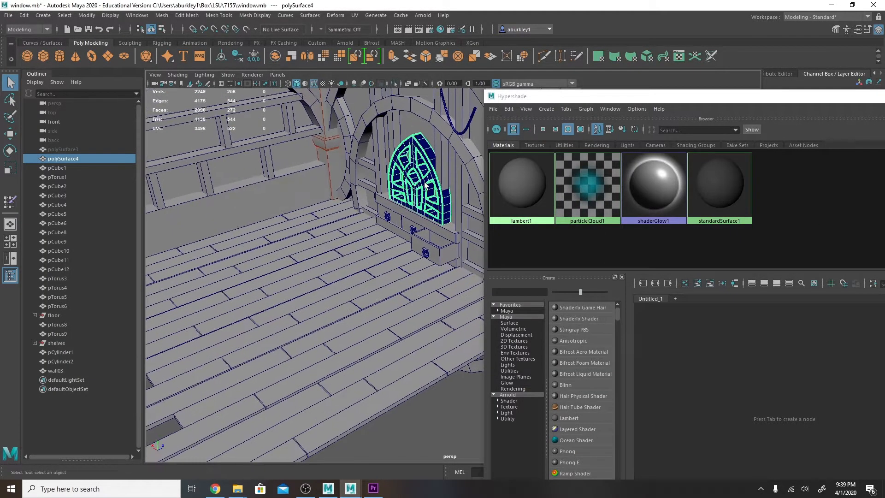
{"action": "scroll", "coordinate": [410, 178], "scroll_direction": "down", "scroll_amount": 1}
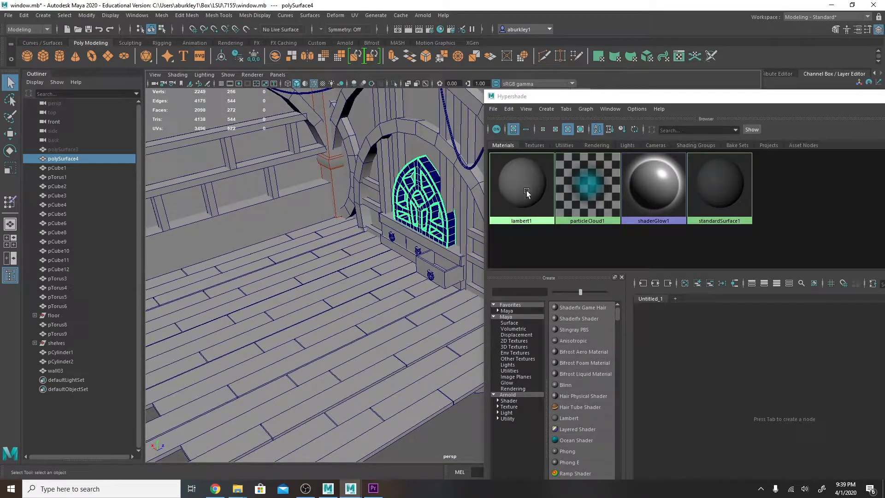
{"action": "left_click_drag", "start_coordinate": [427, 192], "coordinate": [434, 292], "text": "alt"}
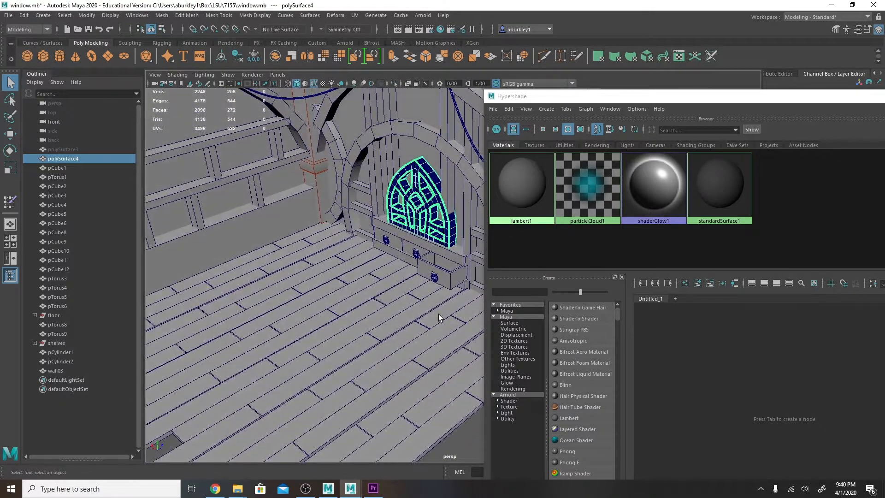
{"action": "left_click", "coordinate": [471, 427]}
{"action": "left_click_drag", "start_coordinate": [414, 222], "coordinate": [421, 184], "text": "alt"}
{"action": "left_click", "coordinate": [417, 192]}
{"action": "left_click_drag", "start_coordinate": [416, 224], "coordinate": [488, 205], "text": "alt"}
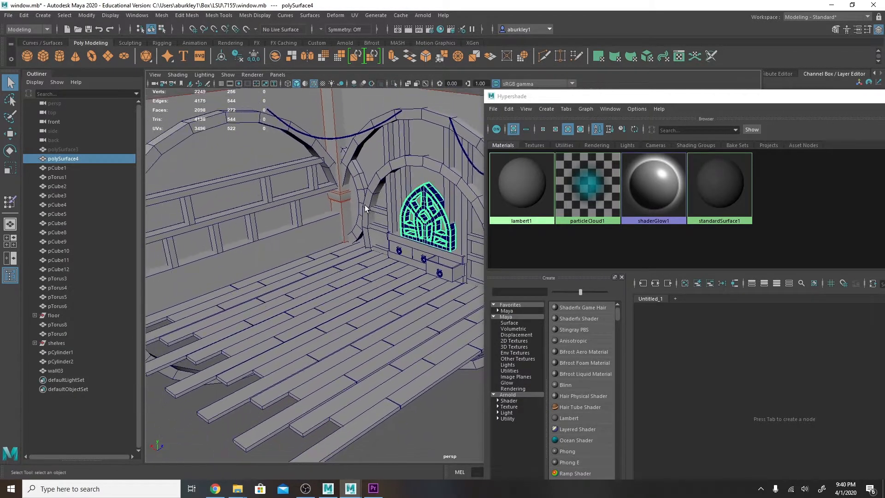
{"action": "right_click", "coordinate": [514, 187]}
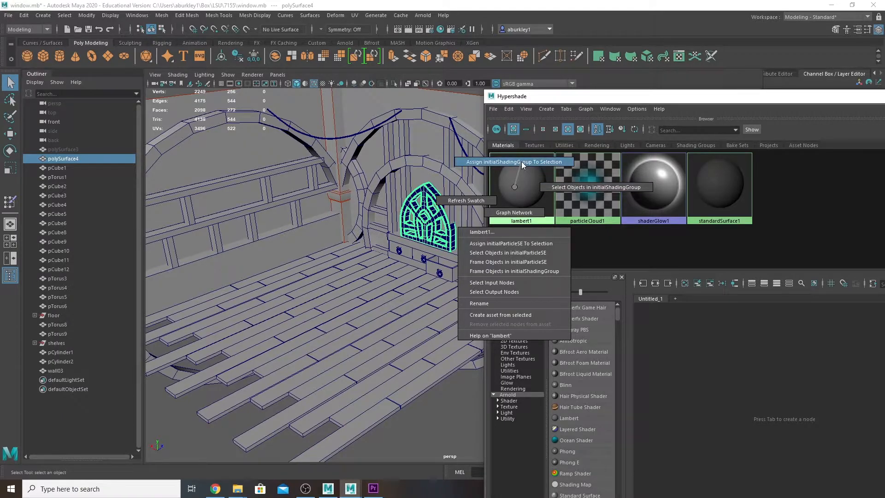
{"action": "left_click", "coordinate": [522, 162]}
{"action": "left_click_drag", "start_coordinate": [415, 203], "coordinate": [365, 202], "text": "alt"}
Step: Review the scene's remaining materials, including lambert1 and standardSurface1, and close Hypershade
{"action": "left_click", "coordinate": [513, 182]}
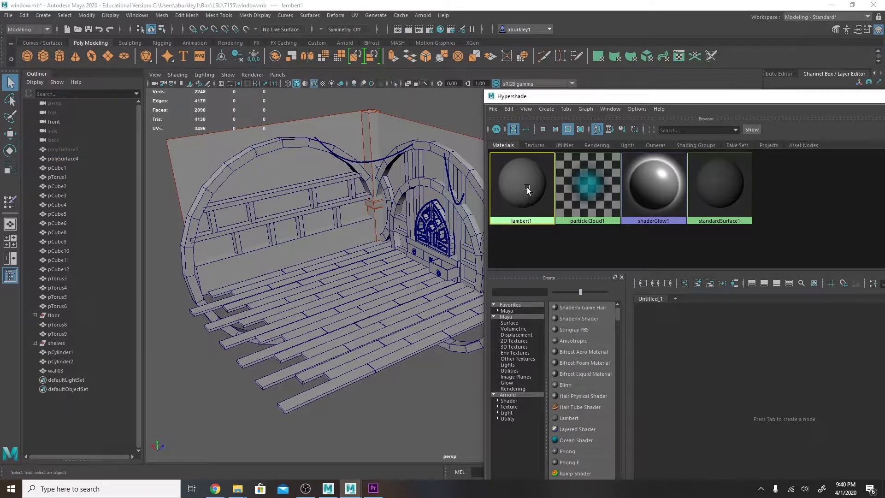
{"action": "left_click", "coordinate": [745, 189]}
{"action": "left_click_drag", "start_coordinate": [790, 176], "coordinate": [502, 255]}
{"action": "right_click_drag", "start_coordinate": [419, 194], "coordinate": [345, 207], "text": "alt"}
{"action": "left_click_drag", "start_coordinate": [345, 207], "coordinate": [356, 209], "text": "alt"}
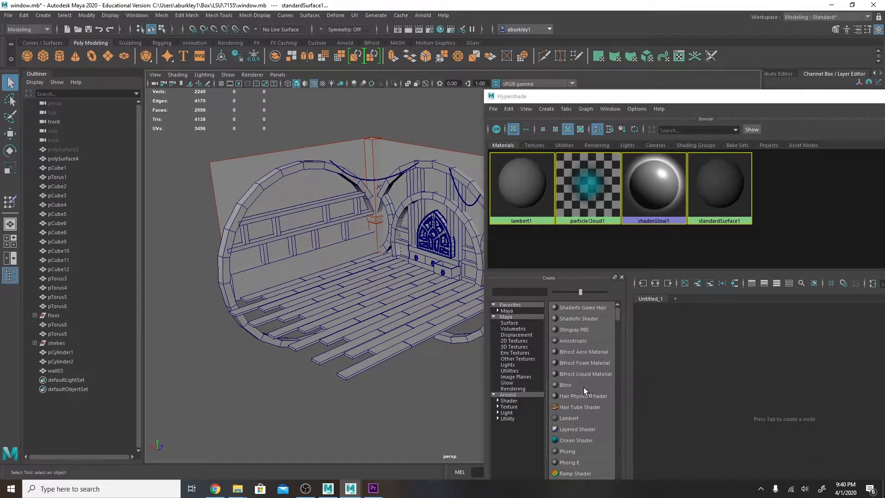
{"action": "left_click_drag", "start_coordinate": [710, 97], "coordinate": [696, 113]}
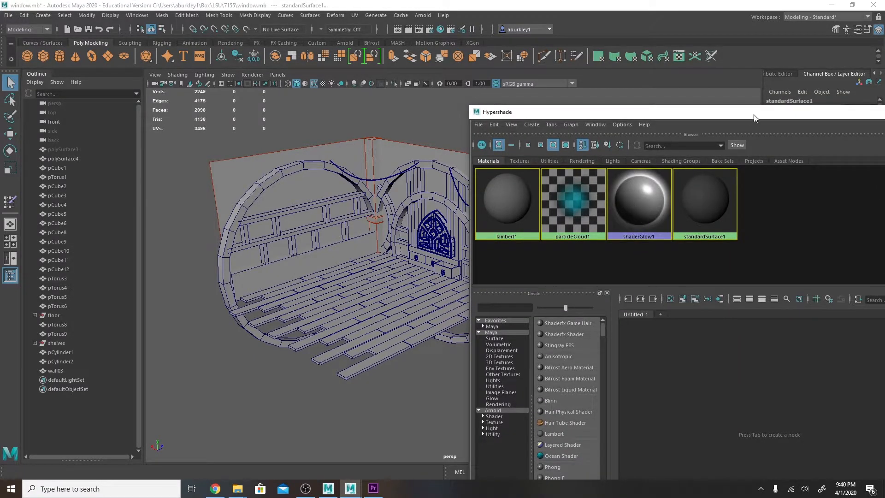
{"action": "left_click_drag", "start_coordinate": [756, 115], "coordinate": [433, 159]}
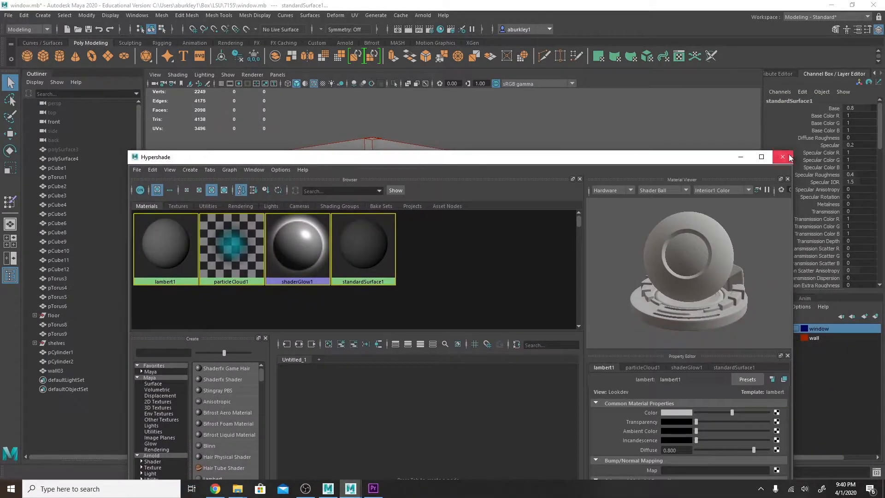
{"action": "left_click", "coordinate": [783, 157]}
{"action": "middle_click_drag", "start_coordinate": [438, 205], "coordinate": [531, 192], "text": "alt"}
{"action": "left_click_drag", "start_coordinate": [530, 192], "coordinate": [501, 206], "text": "alt"}
{"action": "middle_click_drag", "start_coordinate": [490, 203], "coordinate": [472, 200], "text": "alt"}
{"action": "mouse_move", "coordinate": [332, 105]}
{"action": "left_mouse_down"}
{"action": "mouse_move", "coordinate": [356, 161]}
{"action": "mouse_move", "coordinate": [590, 361]}
{"action": "left_mouse_up"}
{"action": "left_click_drag", "start_coordinate": [247, 213], "coordinate": [160, 188], "text": "alt"}
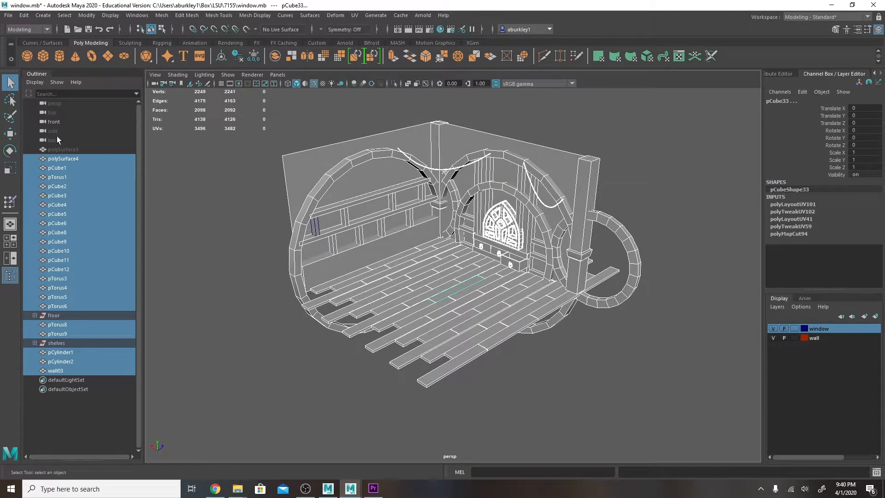
{"action": "left_click", "coordinate": [41, 15]}
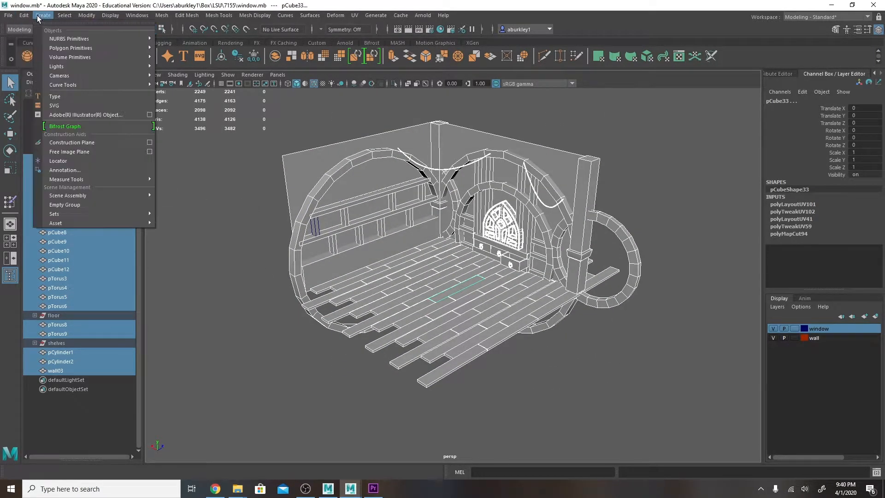
{"action": "mouse_move", "coordinate": [27, 15]}
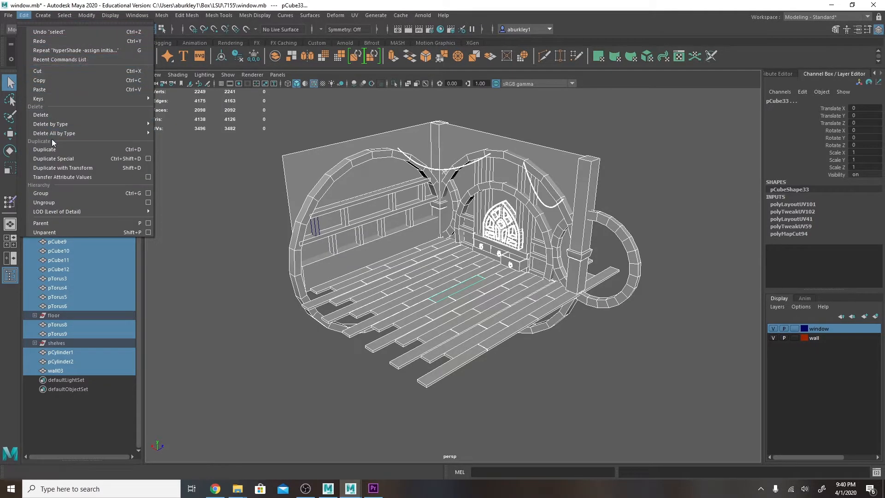
{"action": "mouse_move", "coordinate": [51, 134]}
{"action": "left_click", "coordinate": [390, 286]}
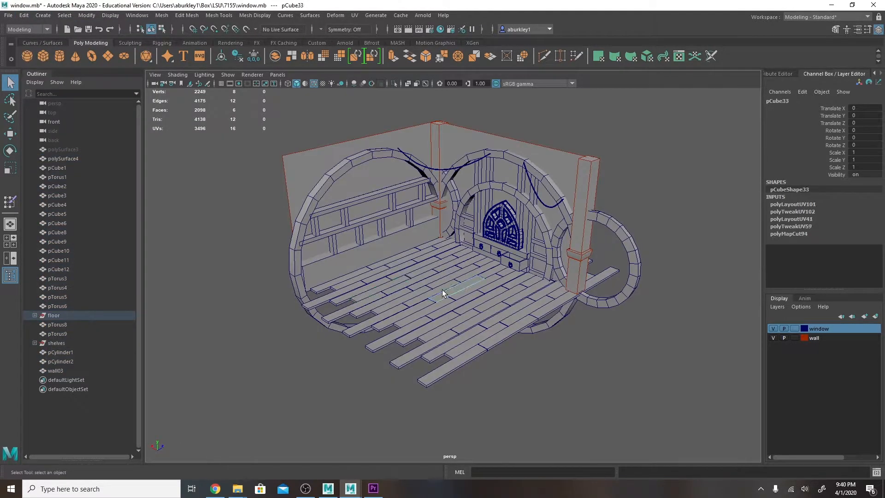
Step: Delete the construction history of all objects in the scene and check individual floor planks for leftover history
{"action": "left_click_drag", "start_coordinate": [452, 308], "coordinate": [506, 306], "text": "alt"}
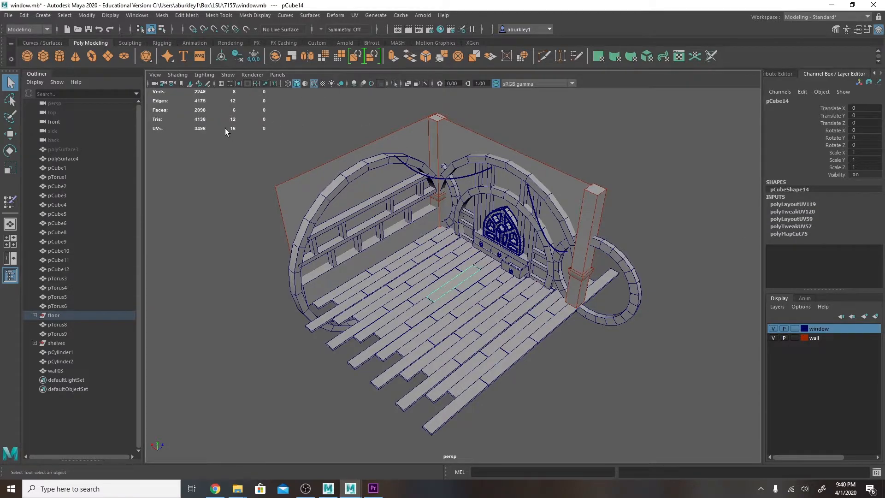
{"action": "left_click", "coordinate": [23, 15]}
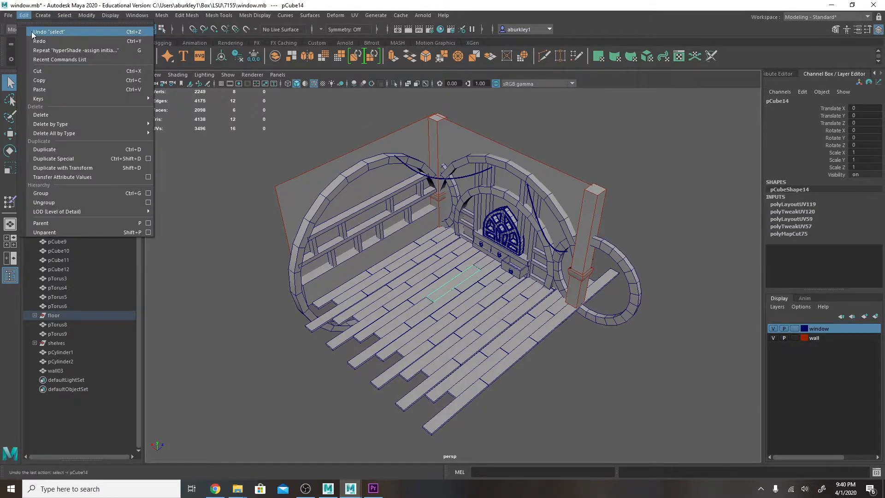
{"action": "mouse_move", "coordinate": [70, 125]}
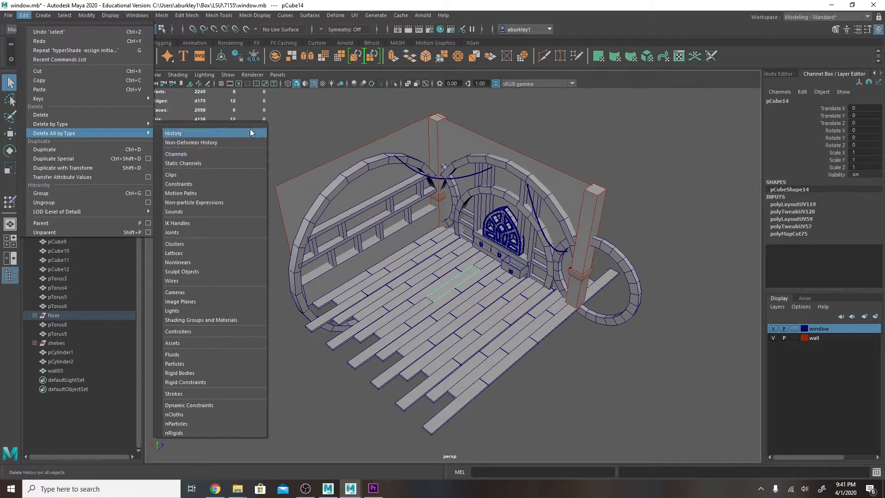
{"action": "left_click", "coordinate": [176, 133]}
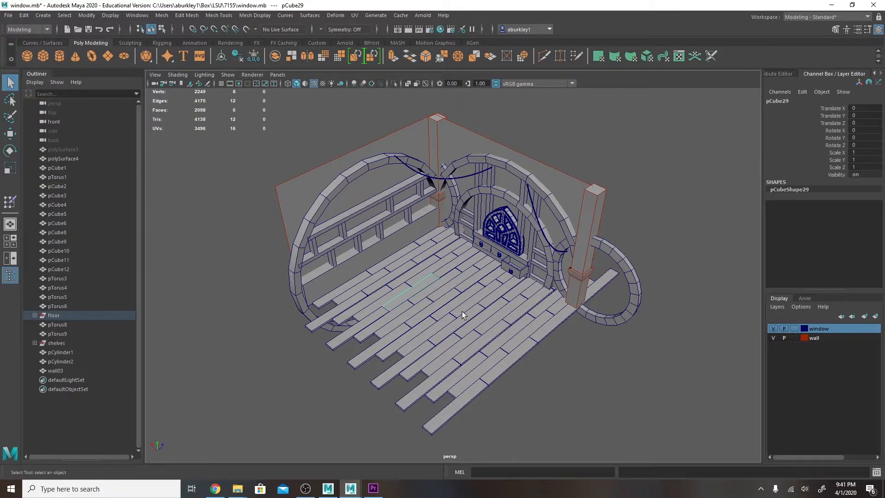
{"action": "left_click", "coordinate": [437, 326]}
{"action": "left_click", "coordinate": [428, 313]}
{"action": "left_click_drag", "start_coordinate": [606, 330], "coordinate": [567, 330], "text": "alt"}
{"action": "left_click_drag", "start_coordinate": [280, 109], "coordinate": [590, 417]}
{"action": "left_click", "coordinate": [87, 15]}
{"action": "mouse_move", "coordinate": [91, 65]}
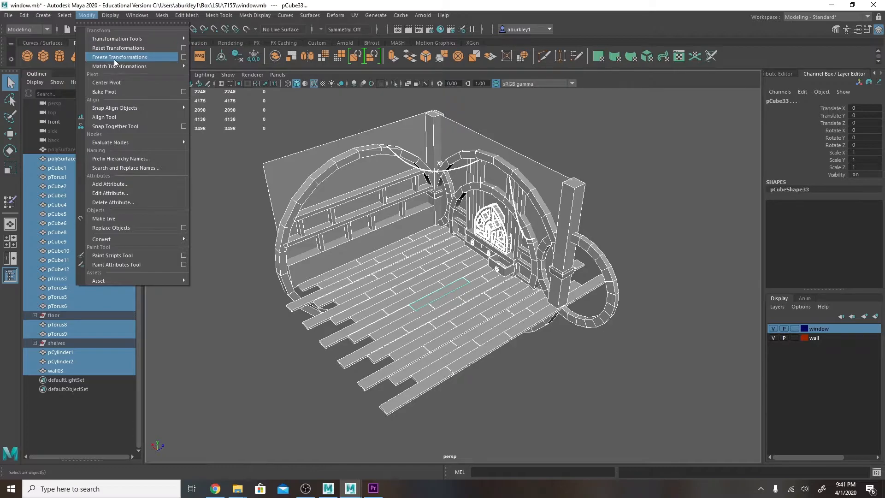
Step: Freeze the transformations of the inner arch pTorus1 around the window
{"action": "left_click", "coordinate": [503, 199]}
{"action": "left_click_drag", "start_coordinate": [722, 165], "coordinate": [773, 163], "text": "alt"}
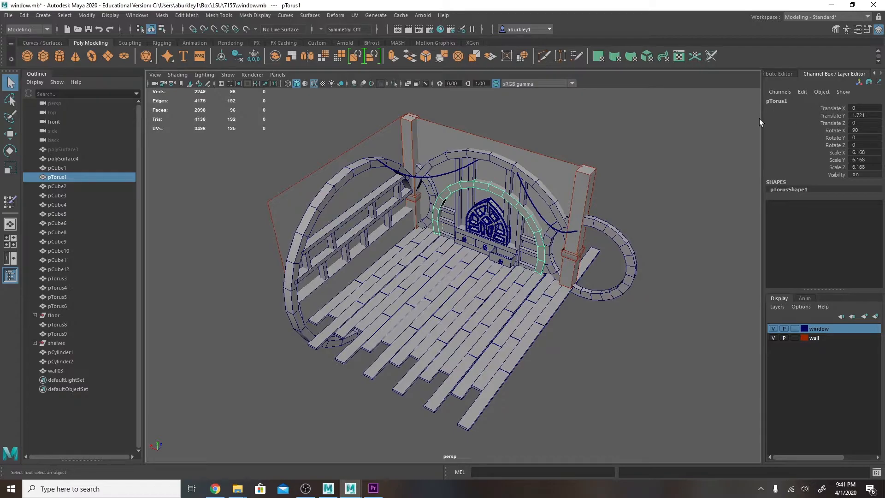
{"action": "left_click", "coordinate": [86, 15]}
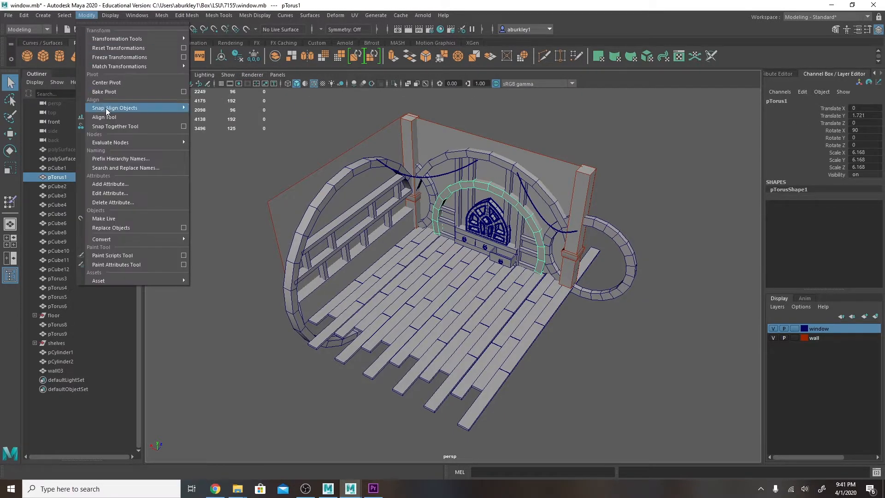
{"action": "left_click", "coordinate": [127, 58]}
Step: Apply Freeze Transformations to all the room objects together and check the transform values of wall03
{"action": "left_click_drag", "start_coordinate": [336, 129], "coordinate": [596, 383]}
{"action": "key", "text": "g"}
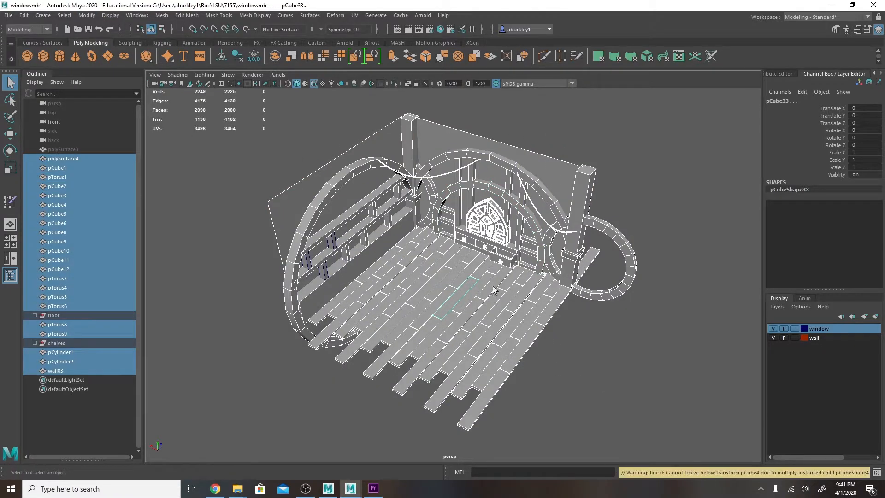
{"action": "left_click_drag", "start_coordinate": [587, 314], "coordinate": [580, 308], "text": "alt"}
{"action": "left_click", "coordinate": [477, 236]}
{"action": "left_click", "coordinate": [446, 197]}
{"action": "left_click_drag", "start_coordinate": [667, 245], "coordinate": [645, 237], "text": "alt"}
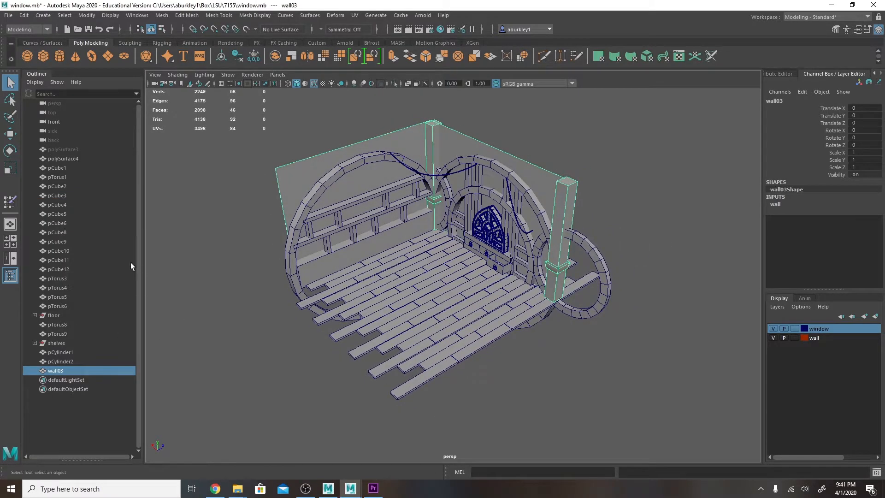
Step: Review the default-named pCube and pTorus objects in the Outliner, and inspect the hidden polySurface3 and the side rings pTorus6
{"action": "left_click_drag", "start_coordinate": [65, 167], "coordinate": [62, 307]}
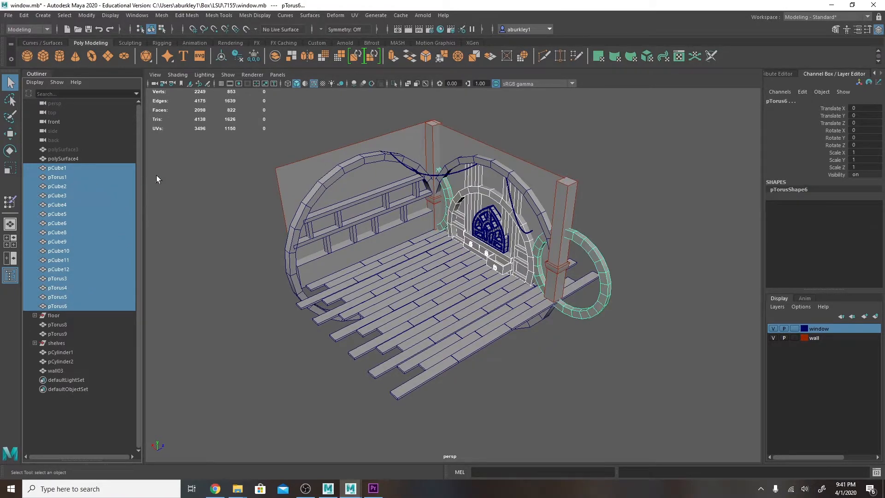
{"action": "left_click_drag", "start_coordinate": [142, 170], "coordinate": [147, 169]}
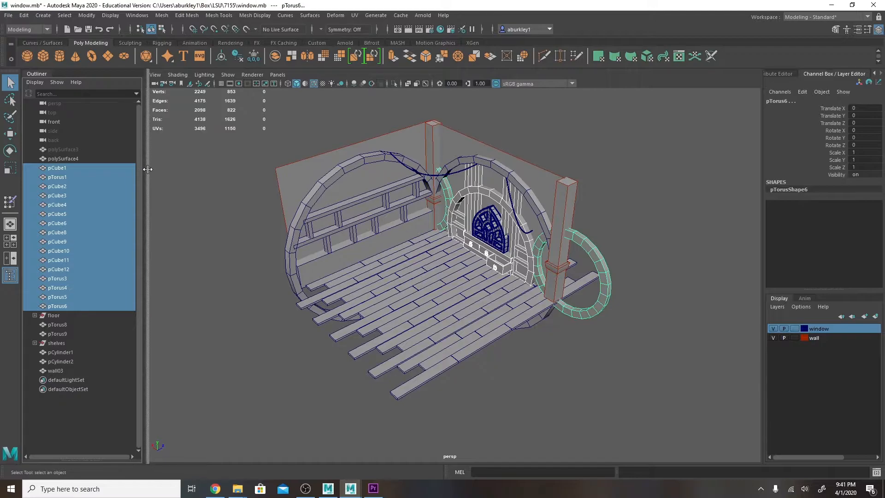
{"action": "left_click_drag", "start_coordinate": [69, 186], "coordinate": [65, 223]}
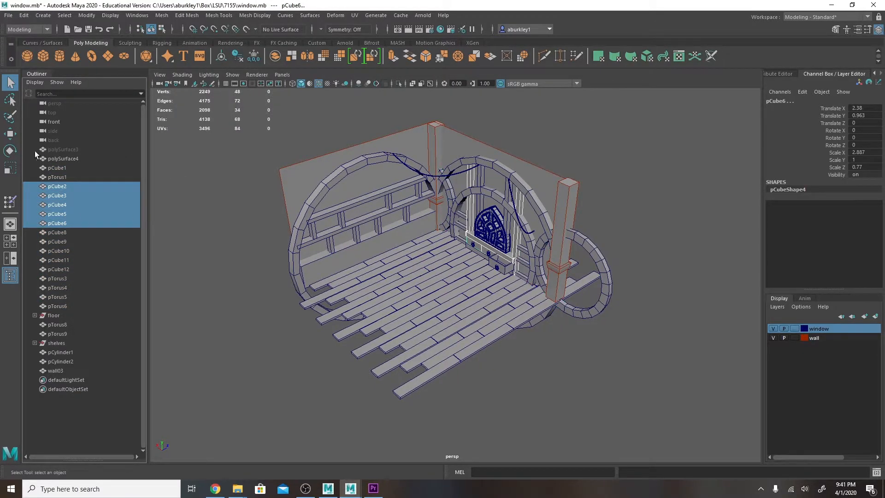
{"action": "left_click", "coordinate": [62, 152]}
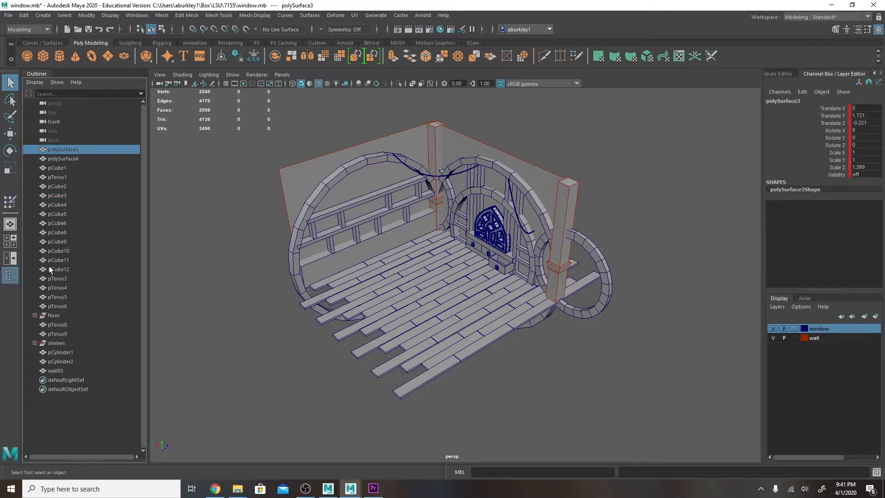
{"action": "left_click", "coordinate": [57, 307]}
{"action": "left_click_drag", "start_coordinate": [176, 190], "coordinate": [204, 195], "text": "alt"}
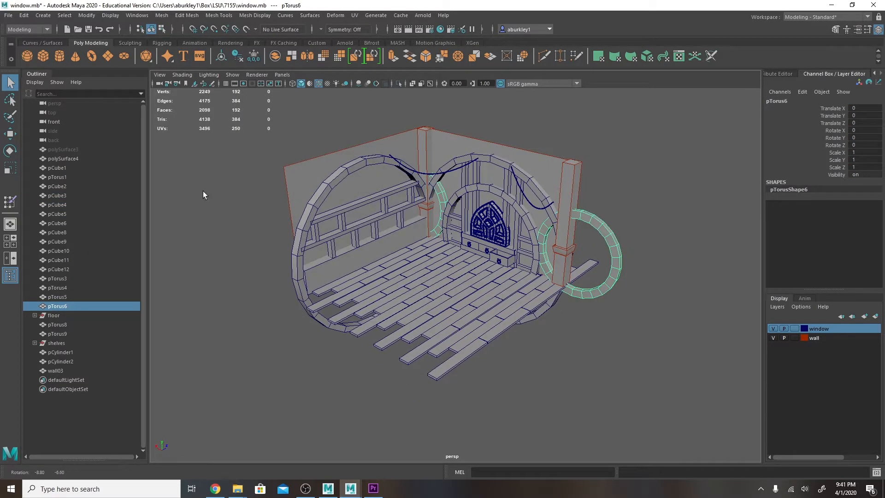
Step: Open the Optimize Scene Size options and reset them to their default settings
{"action": "left_click", "coordinate": [24, 15]}
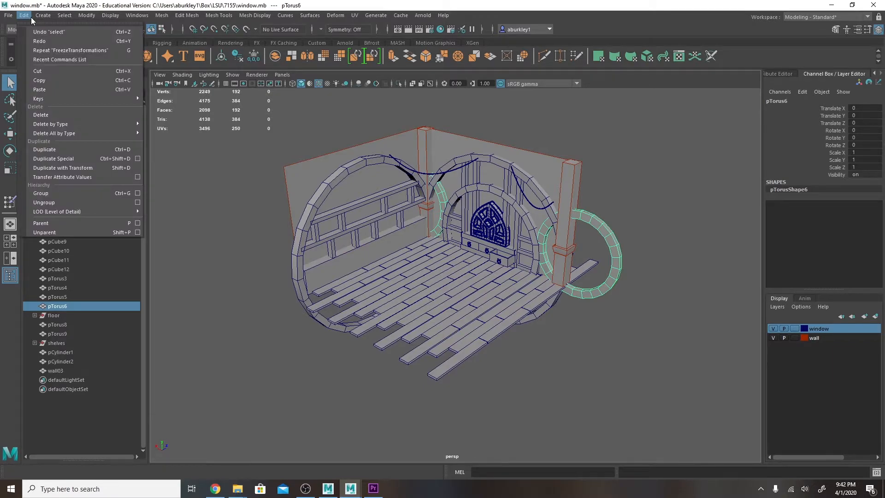
{"action": "mouse_move", "coordinate": [9, 16]}
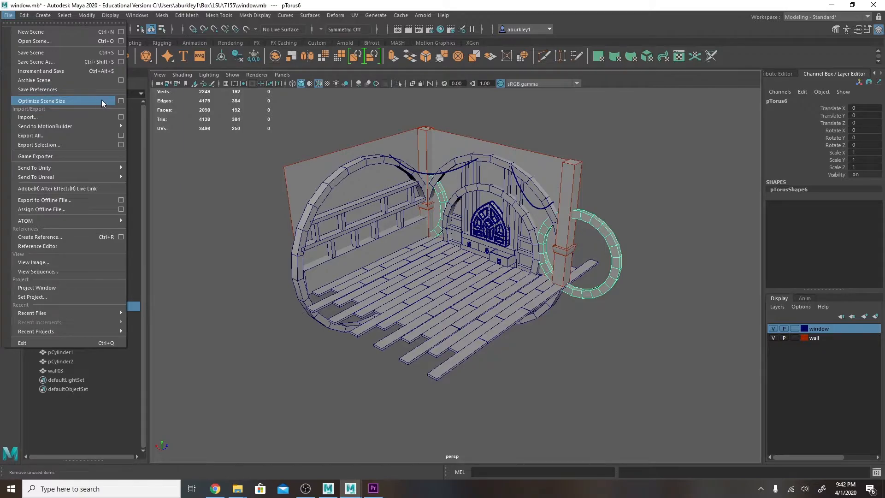
{"action": "left_click", "coordinate": [121, 102]}
{"action": "left_click_drag", "start_coordinate": [525, 43], "coordinate": [348, 83]}
{"action": "left_click", "coordinate": [273, 93]}
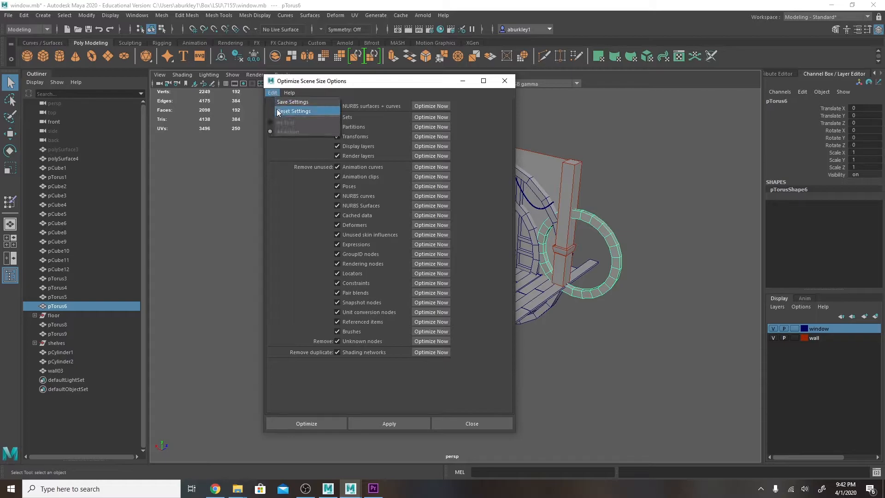
{"action": "left_click", "coordinate": [278, 111]}
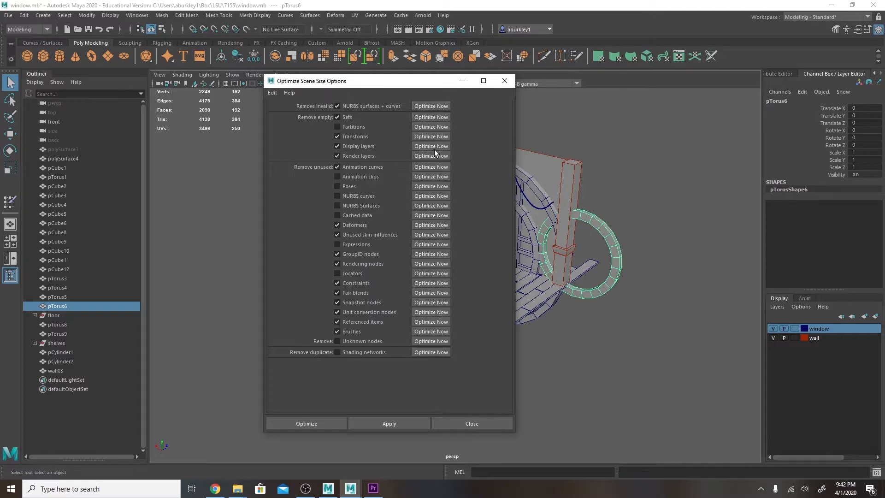
Step: Enable all remaining removal categories, including partitions, poses, expressions, locators, unknown nodes and duplicate shading networks, and optimize the scene size
{"action": "left_click", "coordinate": [337, 187]}
{"action": "left_click", "coordinate": [337, 127]}
{"action": "left_click", "coordinate": [337, 245]}
{"action": "left_click", "coordinate": [337, 274]}
{"action": "left_click", "coordinate": [299, 424]}
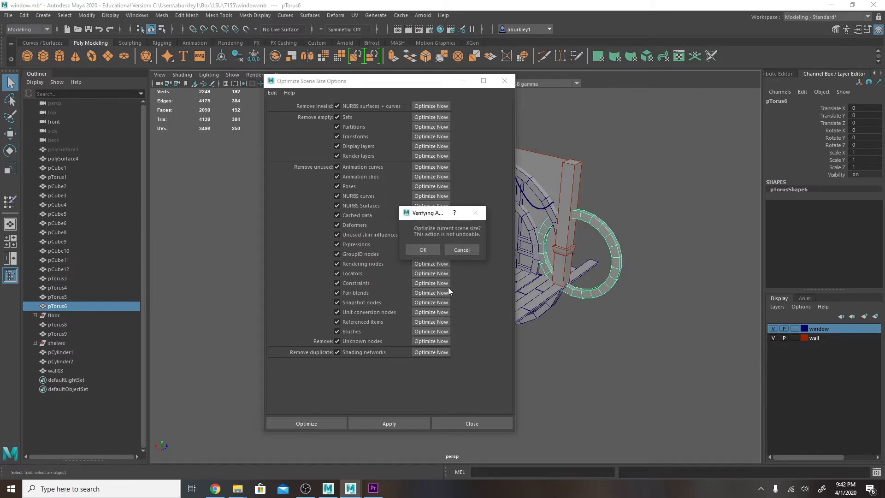
{"action": "left_click", "coordinate": [423, 249]}
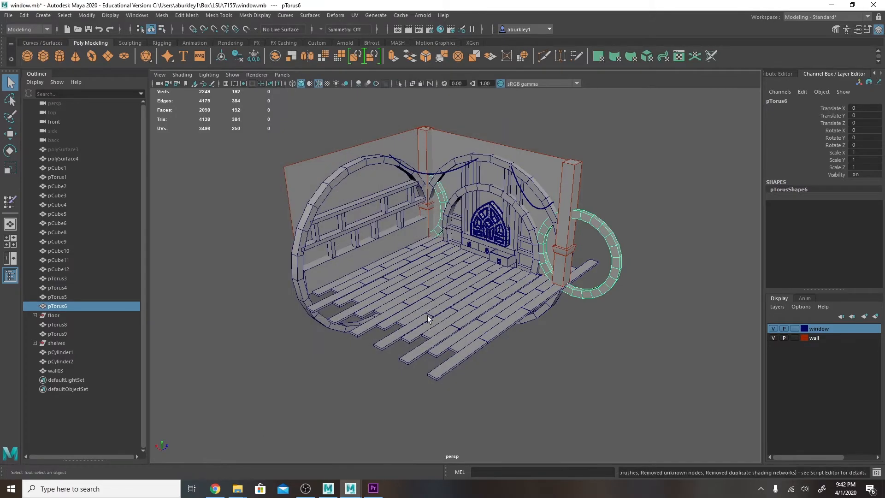
Step: Examine the Optimize Scene Size summary in an enlarged Script Editor, checking the removed deformers, rendering nodes and empty or unused items
{"action": "left_click", "coordinate": [877, 473]}
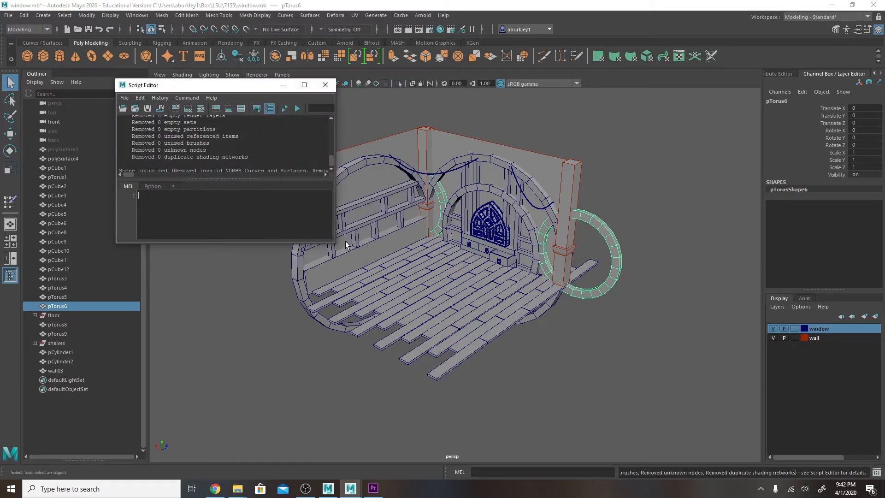
{"action": "left_click_drag", "start_coordinate": [334, 242], "coordinate": [654, 448]}
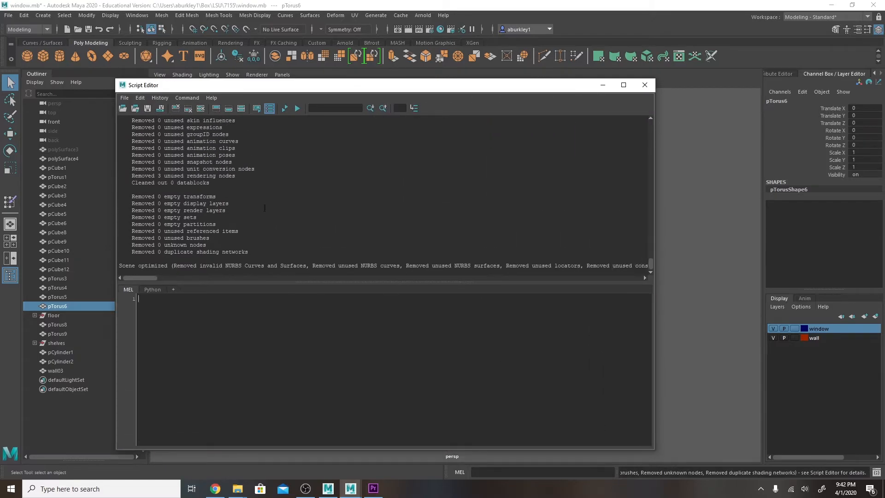
{"action": "scroll", "coordinate": [146, 165], "scroll_direction": "up", "scroll_amount": 4}
{"action": "scroll", "coordinate": [146, 157], "scroll_direction": "up", "scroll_amount": 1}
{"action": "scroll", "coordinate": [159, 189], "scroll_direction": "down", "scroll_amount": 1}
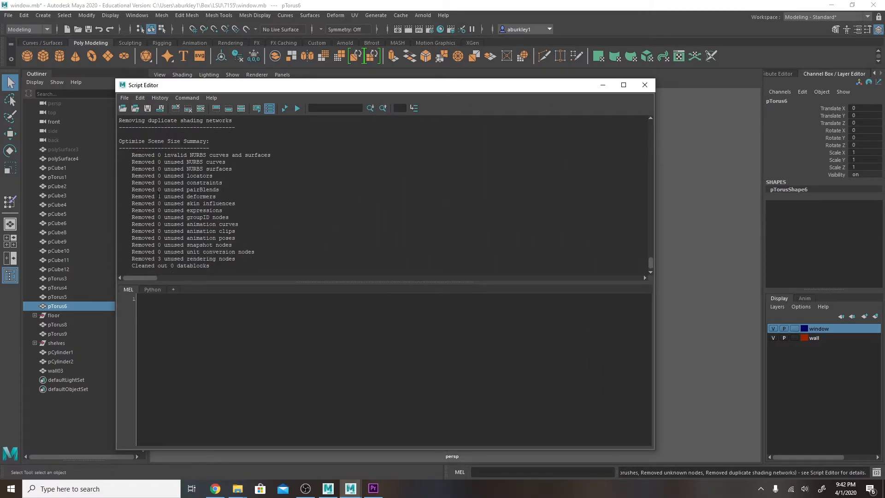
{"action": "double_click", "coordinate": [159, 196]}
{"action": "scroll", "coordinate": [159, 197], "scroll_direction": "down", "scroll_amount": 3}
{"action": "double_click", "coordinate": [159, 204]}
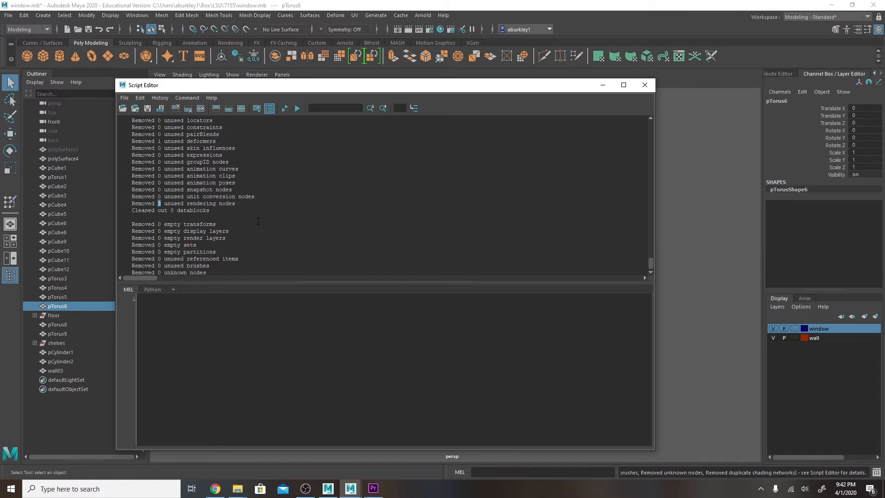
{"action": "scroll", "coordinate": [221, 215], "scroll_direction": "down", "scroll_amount": 2}
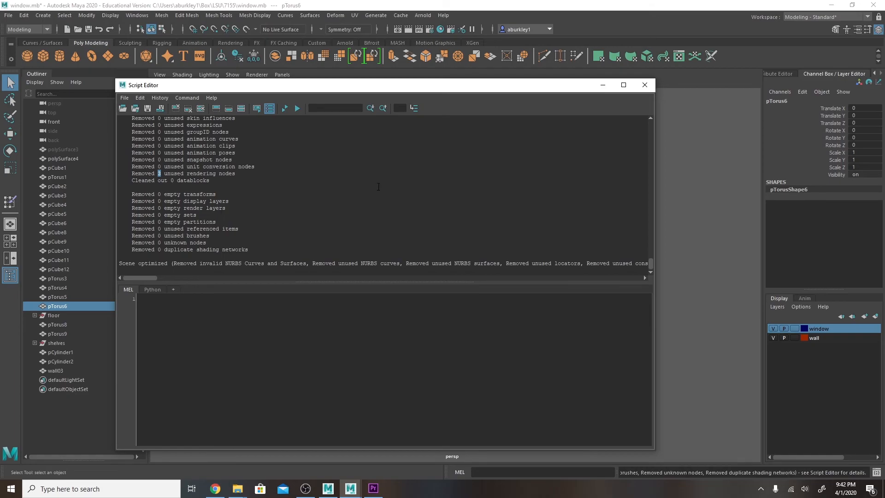
{"action": "left_click_drag", "start_coordinate": [273, 249], "coordinate": [241, 200]}
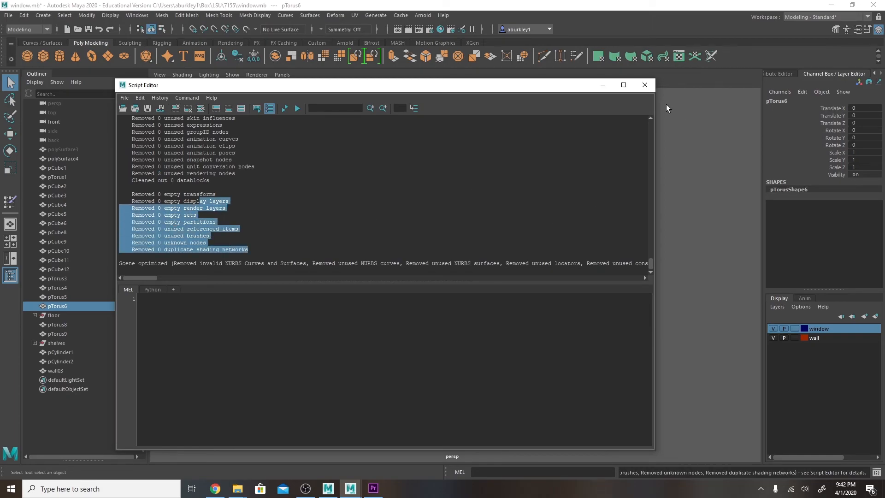